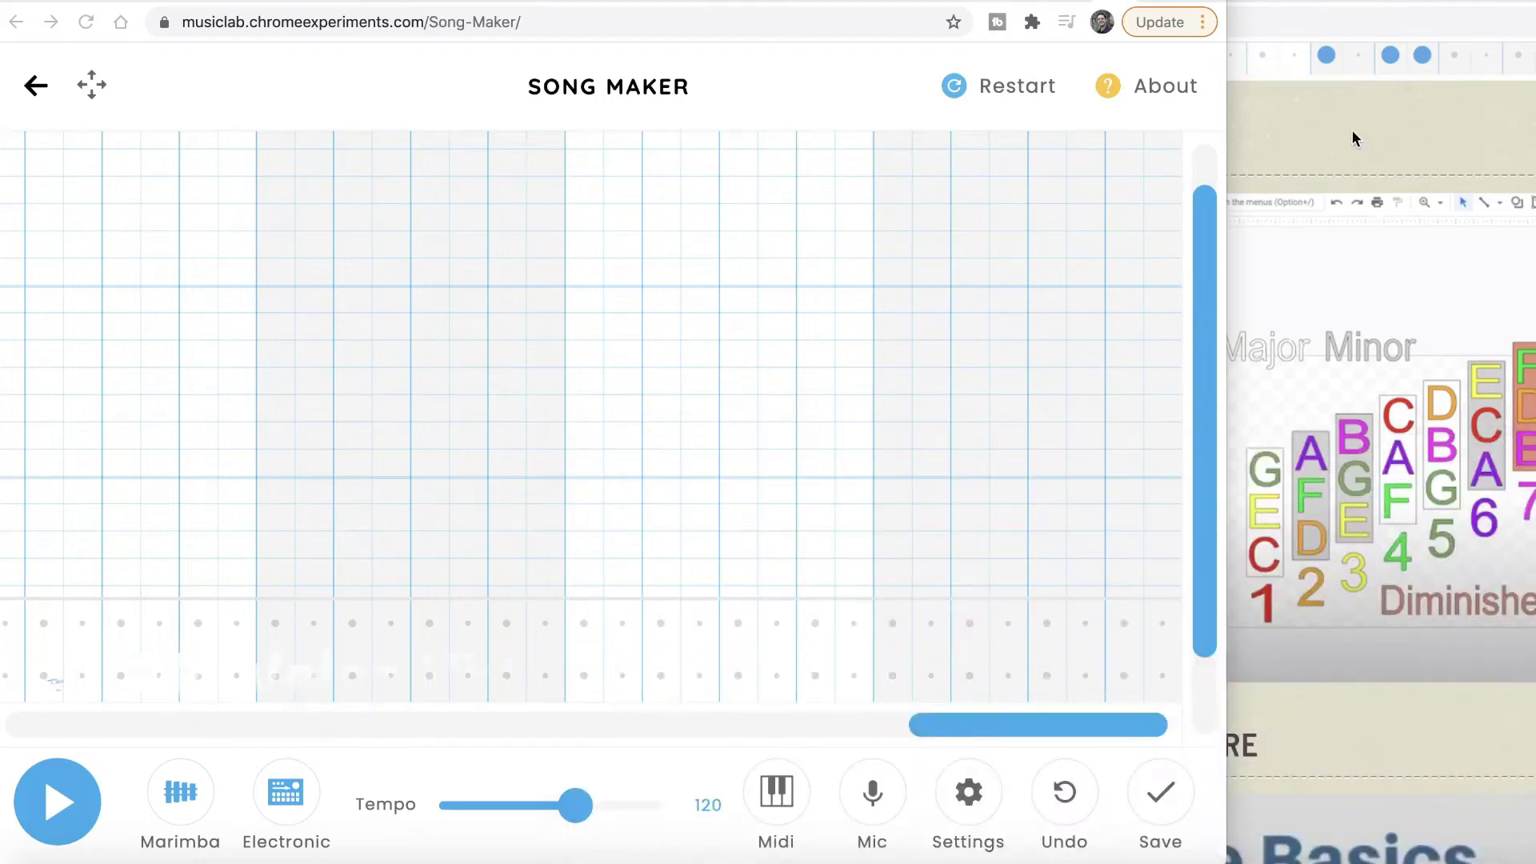
# Check the lesson page, build a repeated three-note chord, then return to the 'Chords in Song Maker' example
pyautogui.click(1430, 90)
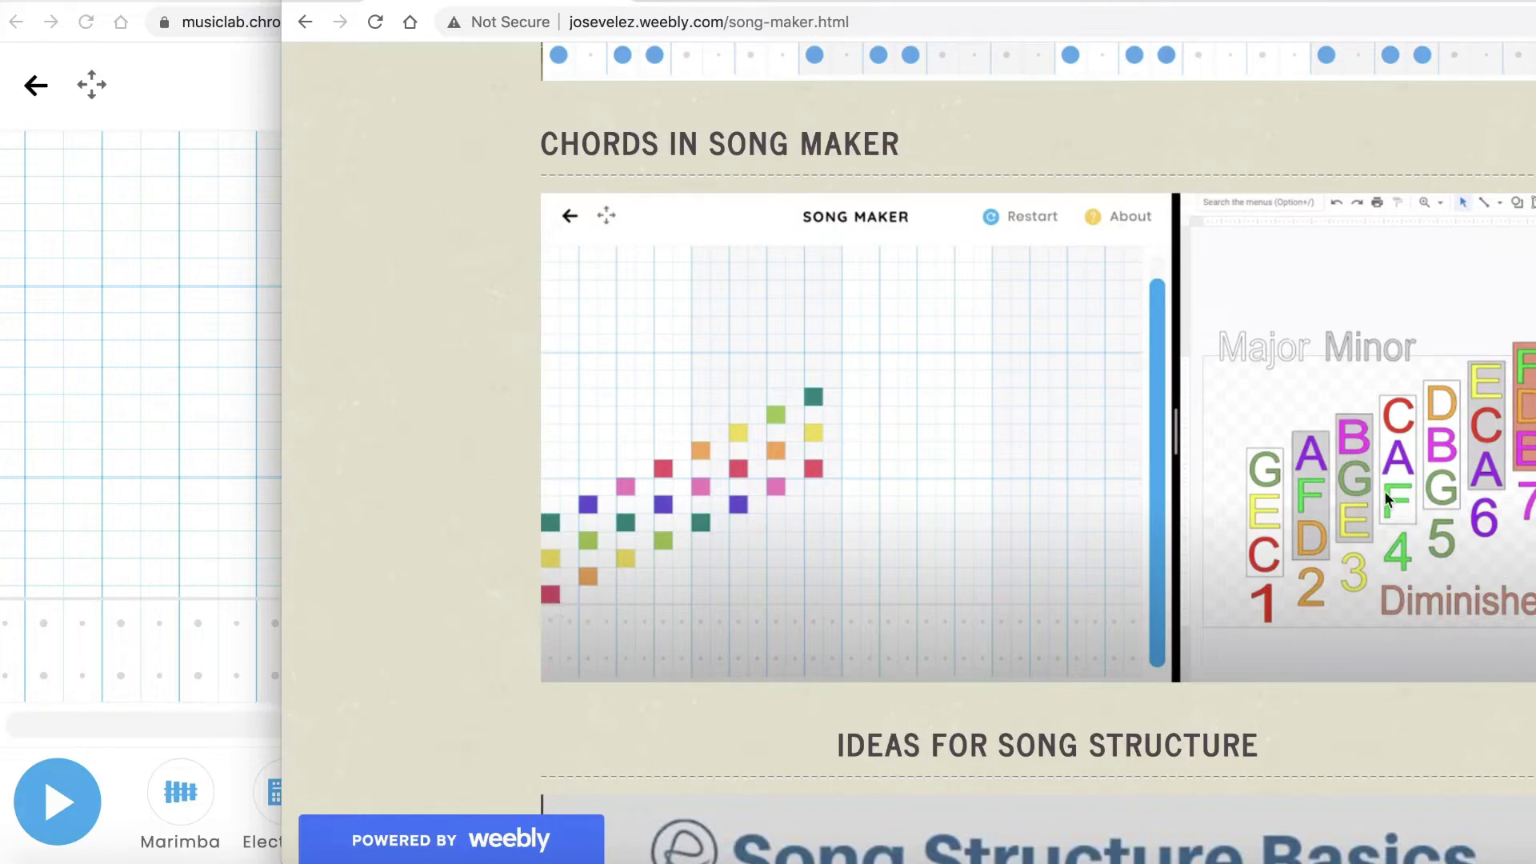
pyautogui.click(163, 502)
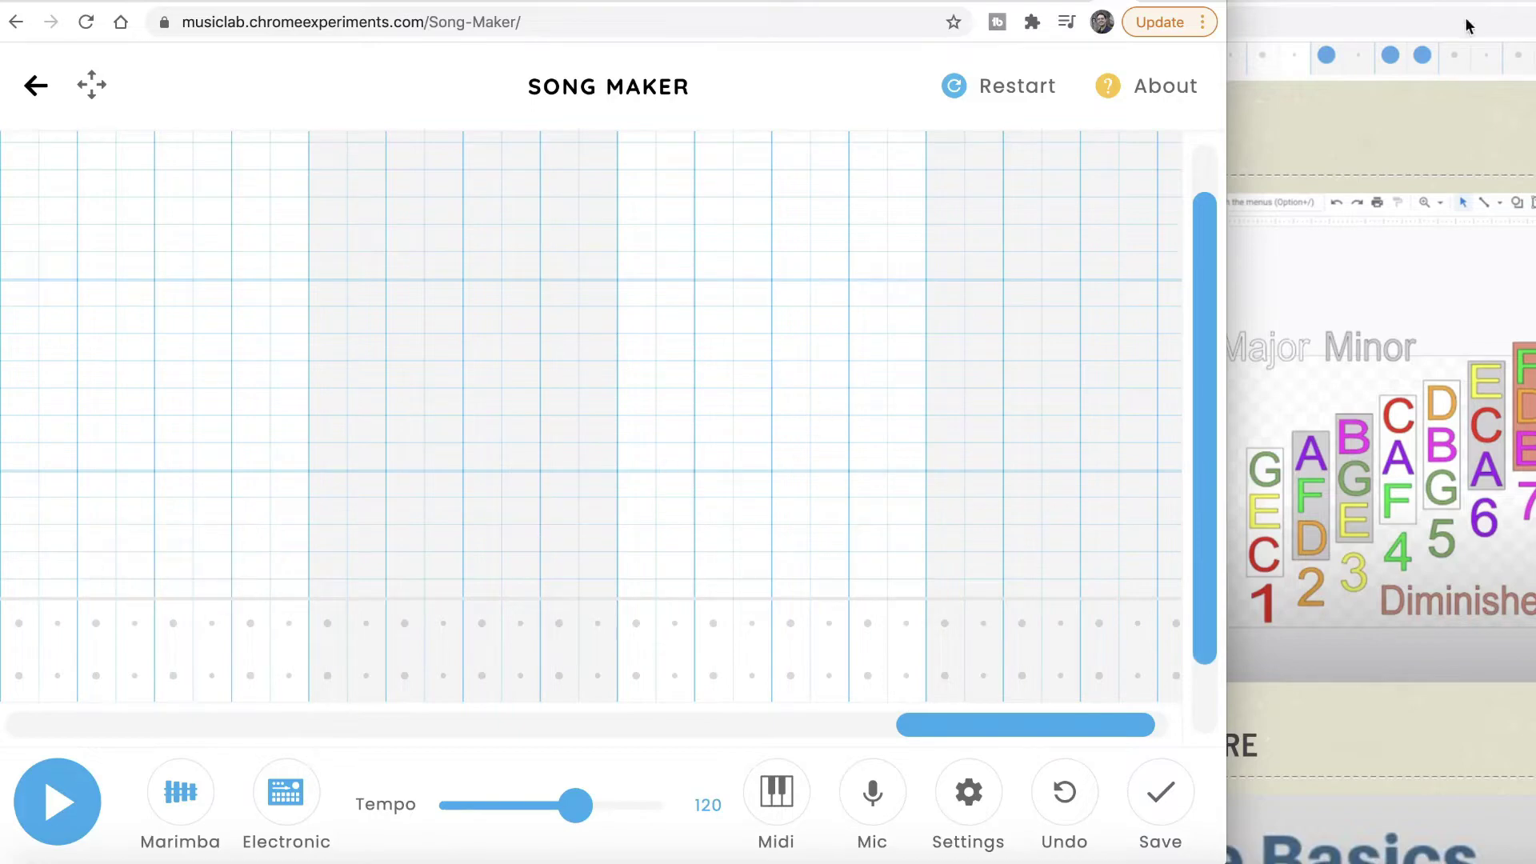
pyautogui.click(1306, 120)
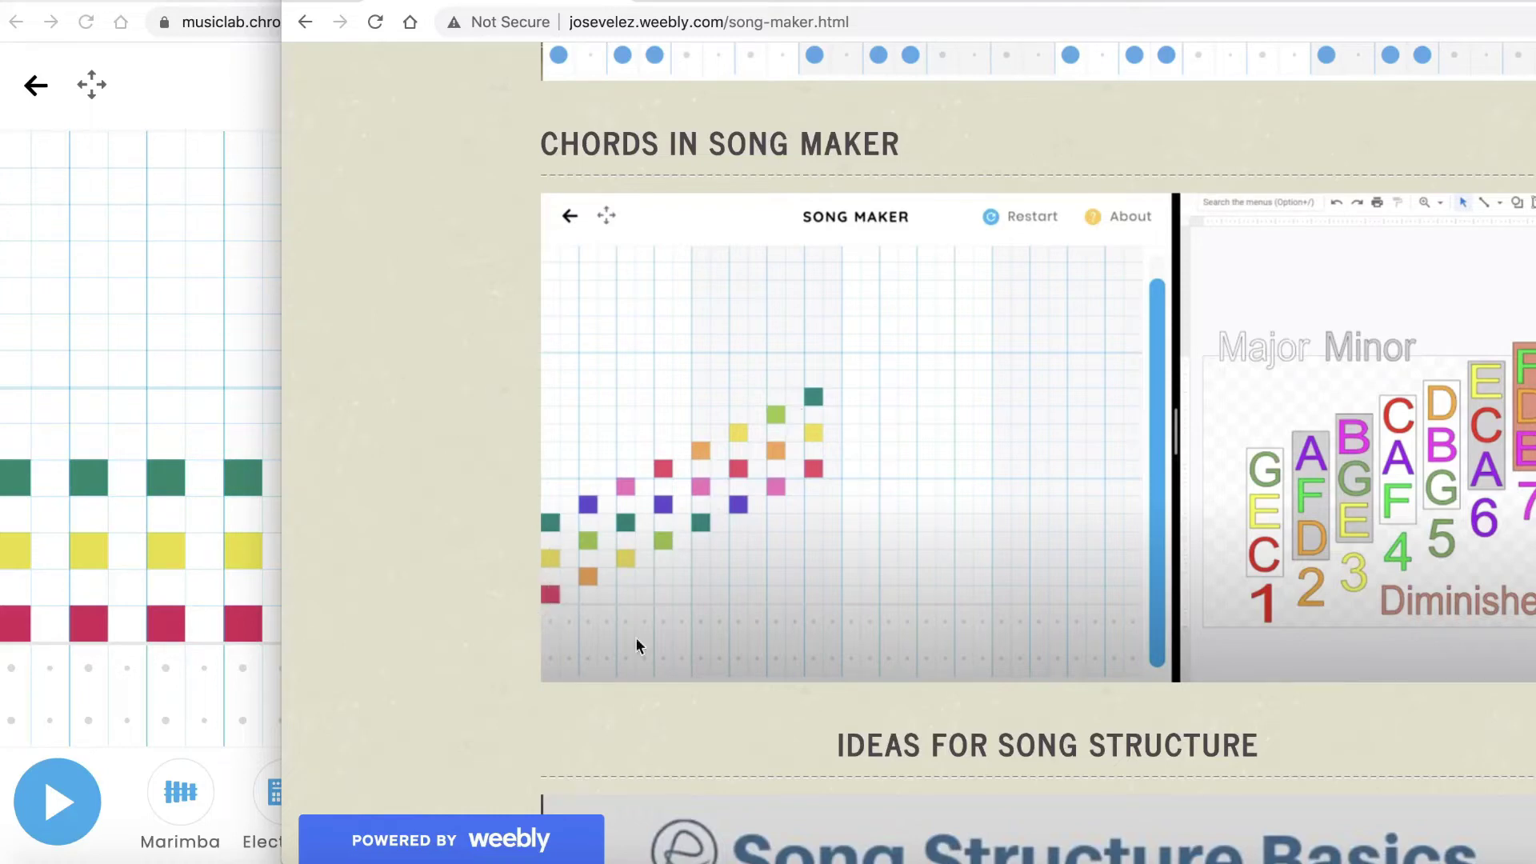
# Bring the Song Maker window back in front of the Weebly lesson page
pyautogui.click(230, 343)
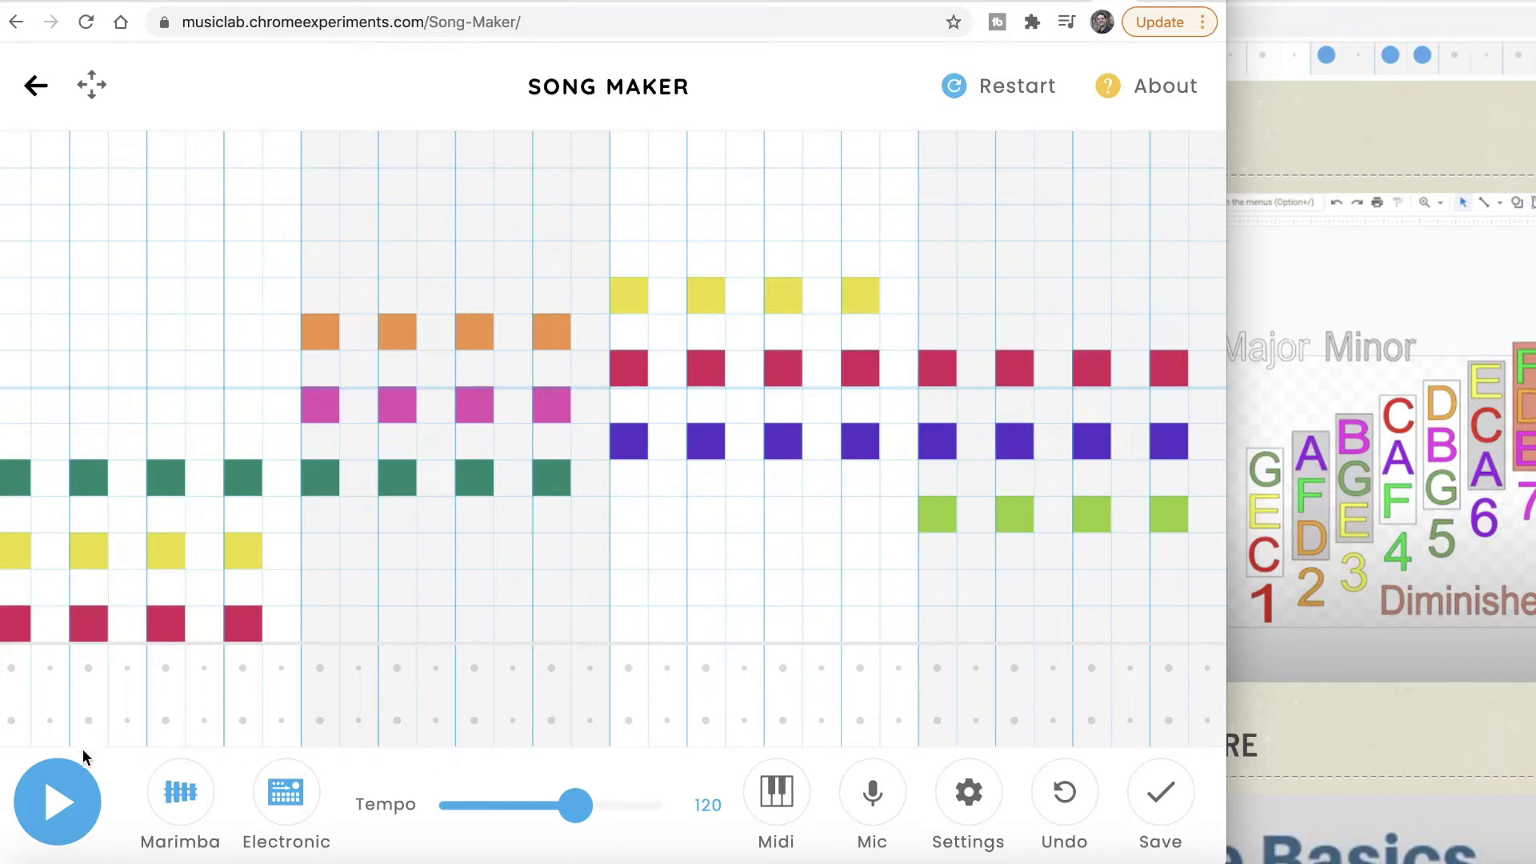
pyautogui.click(50, 833)
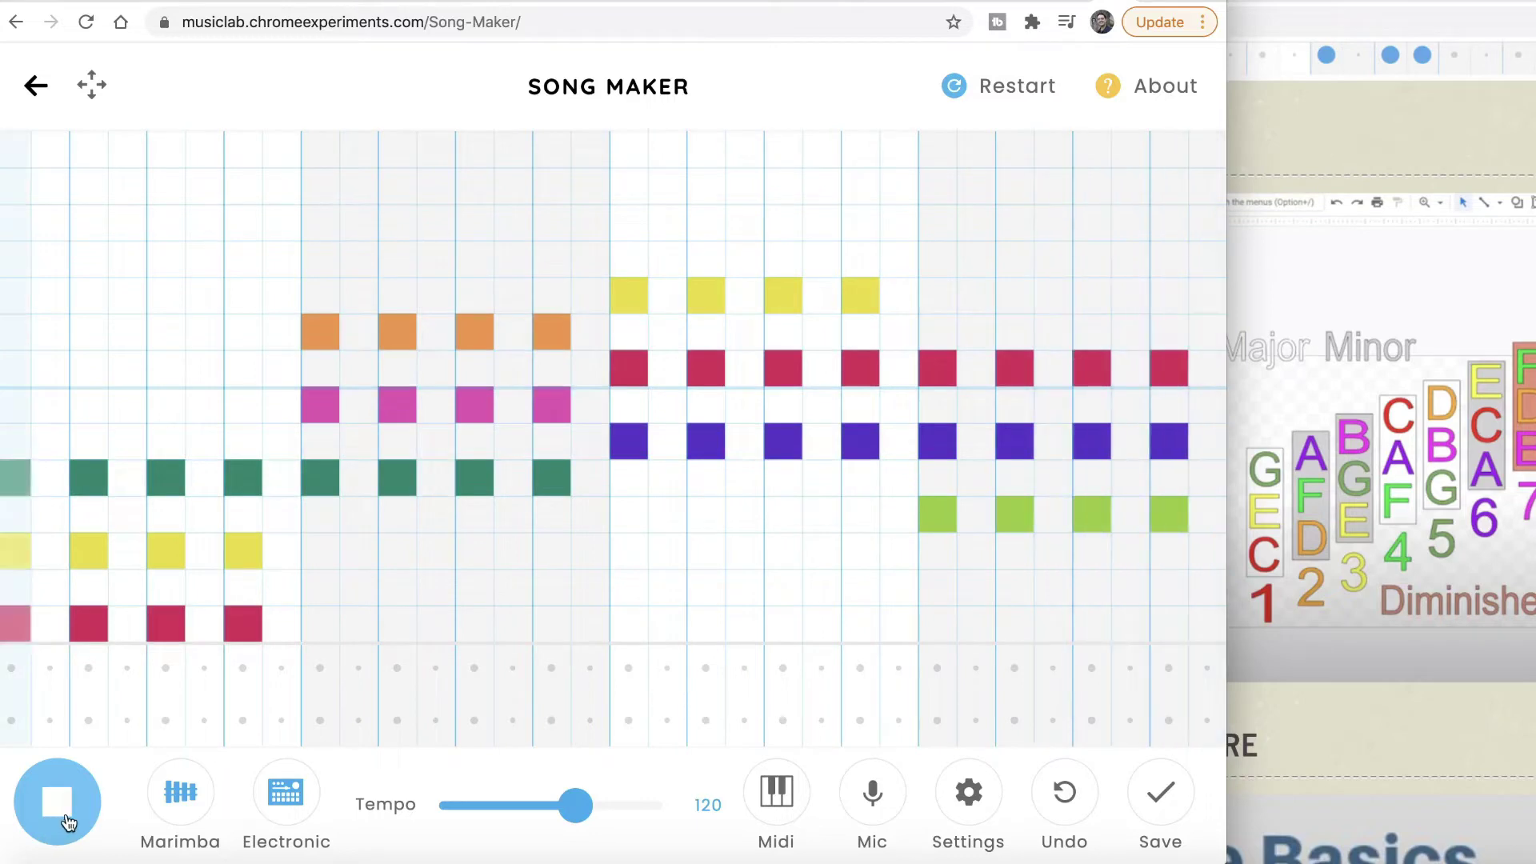
pyautogui.click(51, 835)
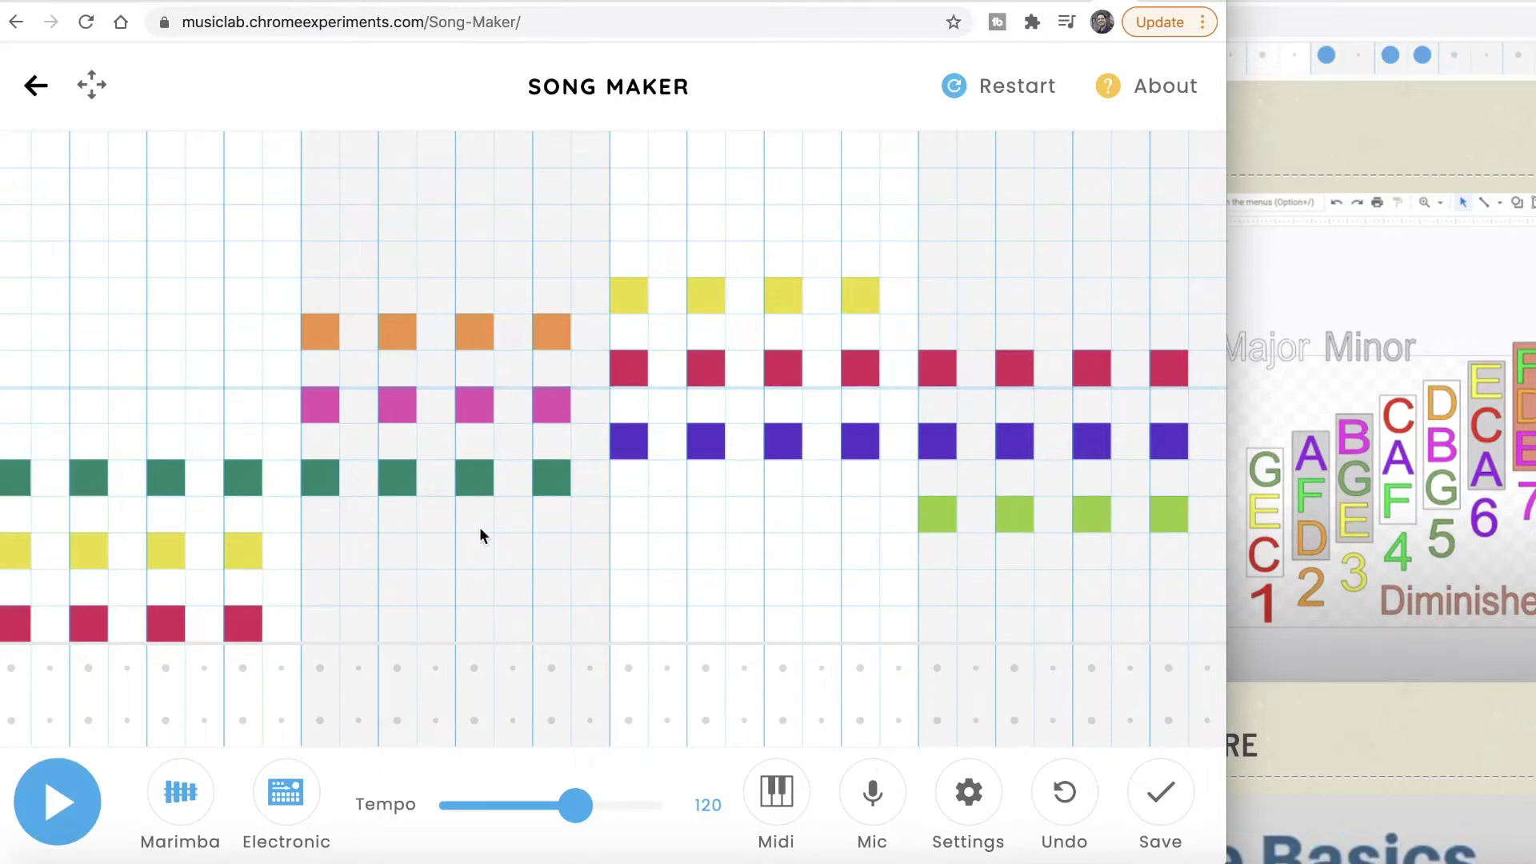
# Raise the song's range setting from 2 to 3 octaves and apply it
pyautogui.click(988, 802)
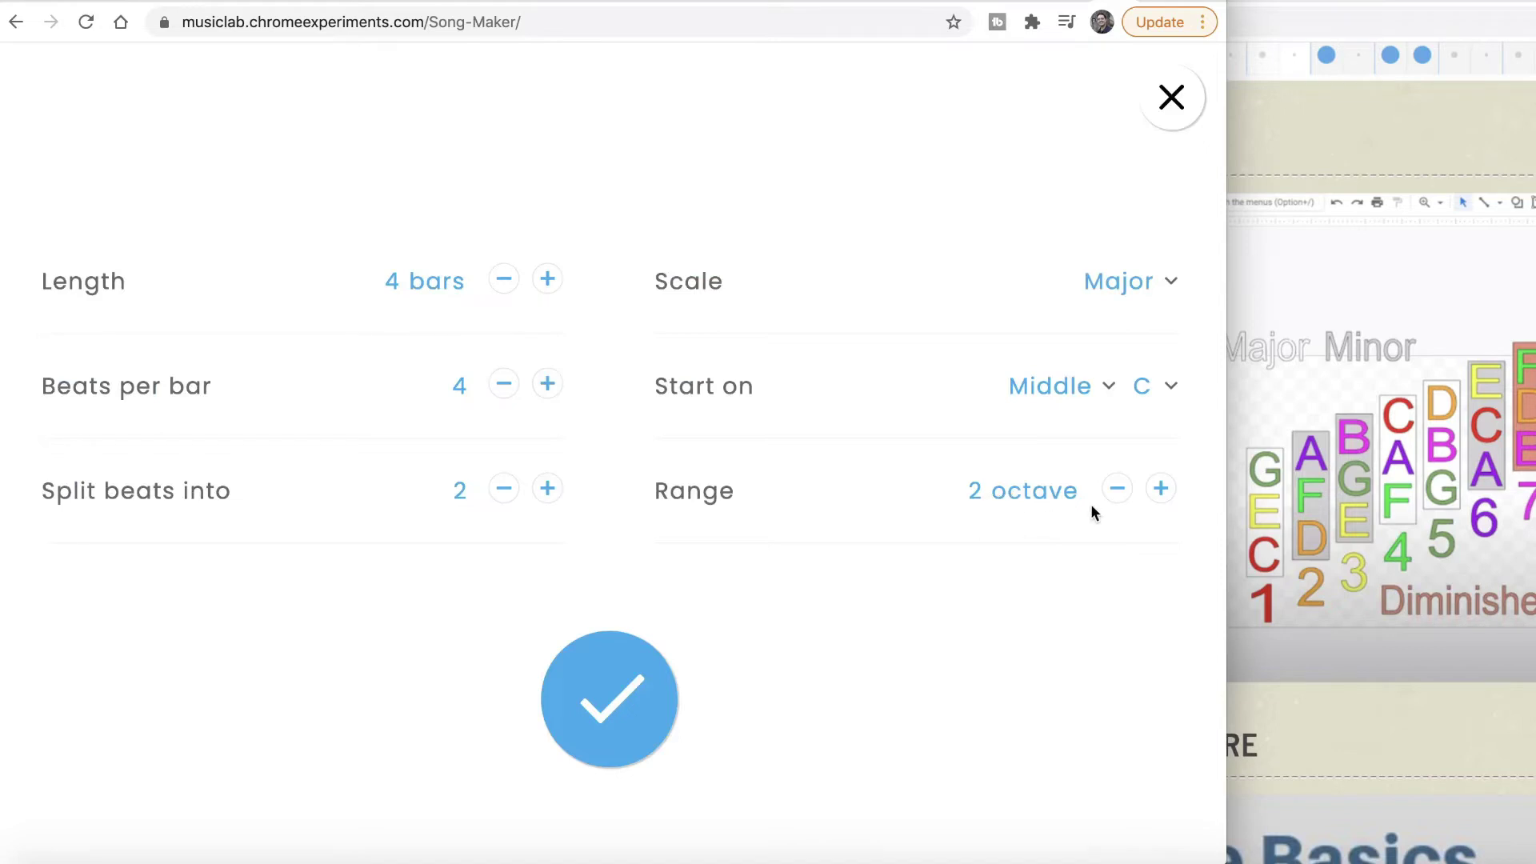
pyautogui.click(1161, 495)
pyautogui.click(637, 704)
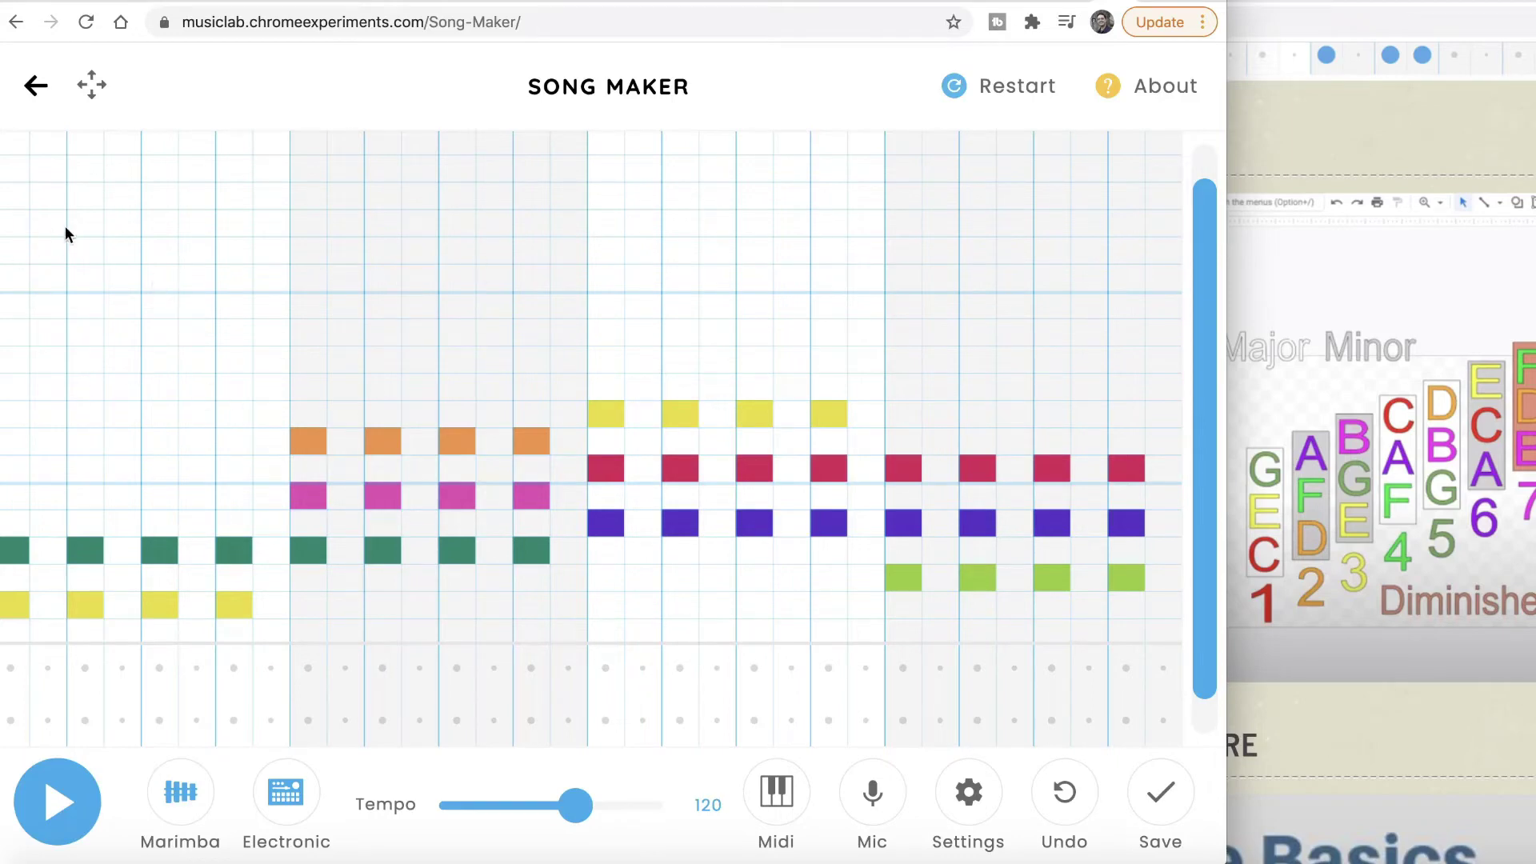
# Play the first-bar melody twice to hear how it sounds over the chord
pyautogui.scroll(-1, 34, 381)
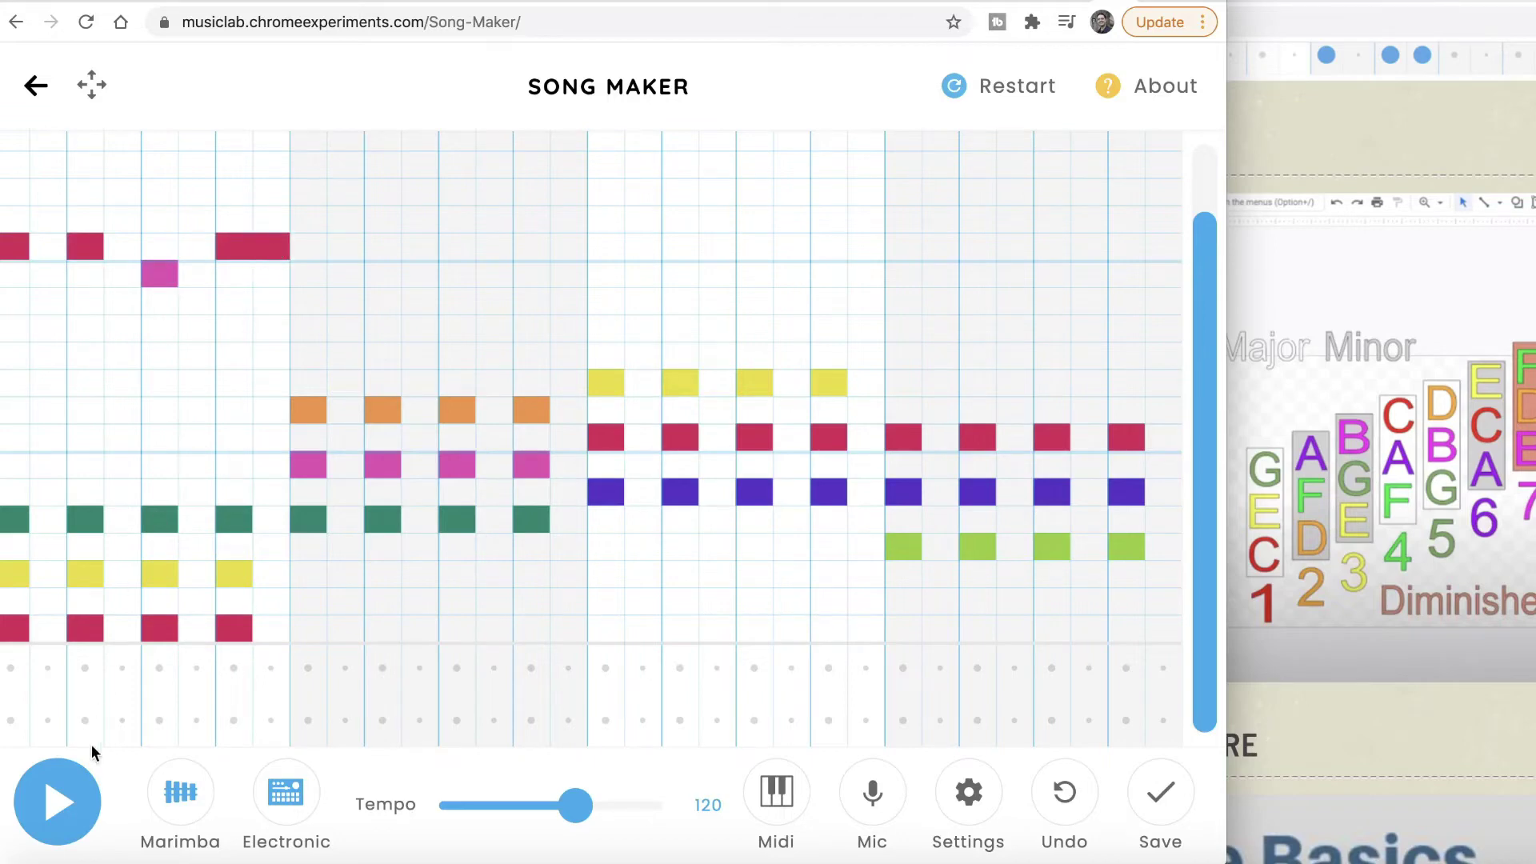
pyautogui.click(58, 805)
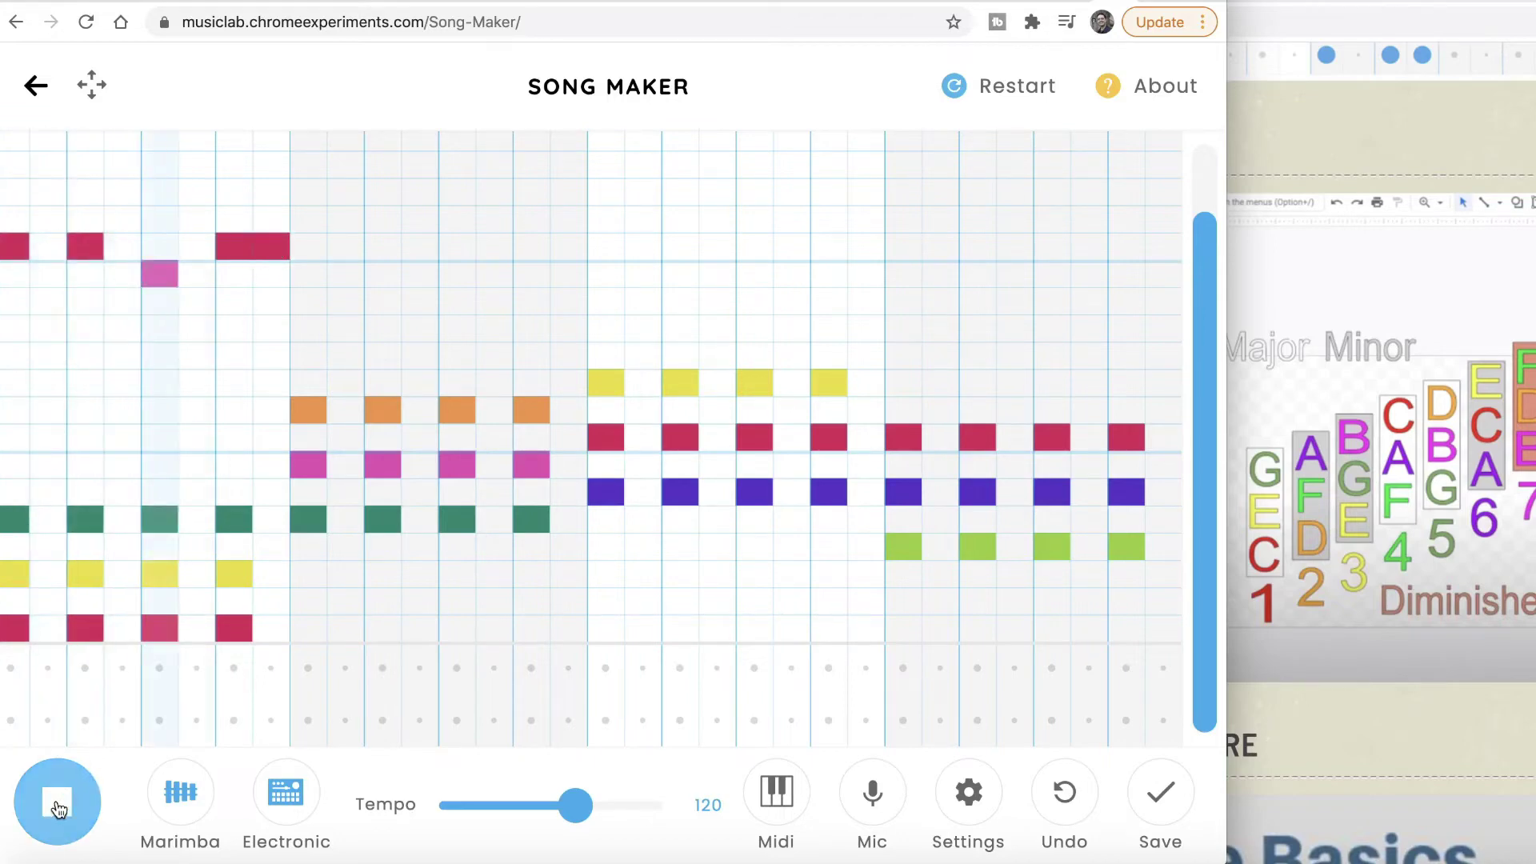
pyautogui.click(58, 804)
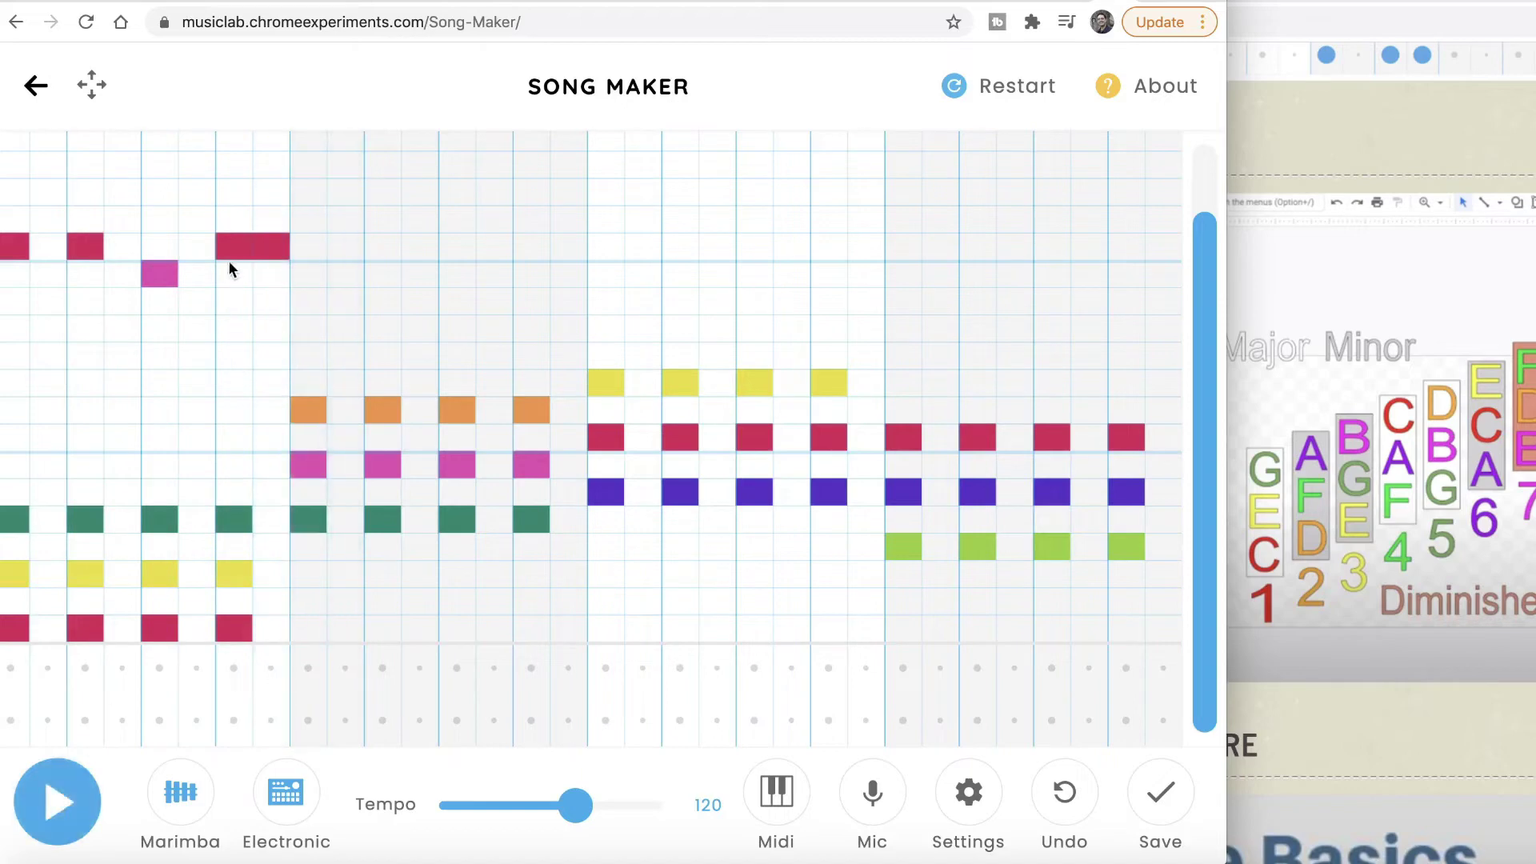
pyautogui.click(53, 800)
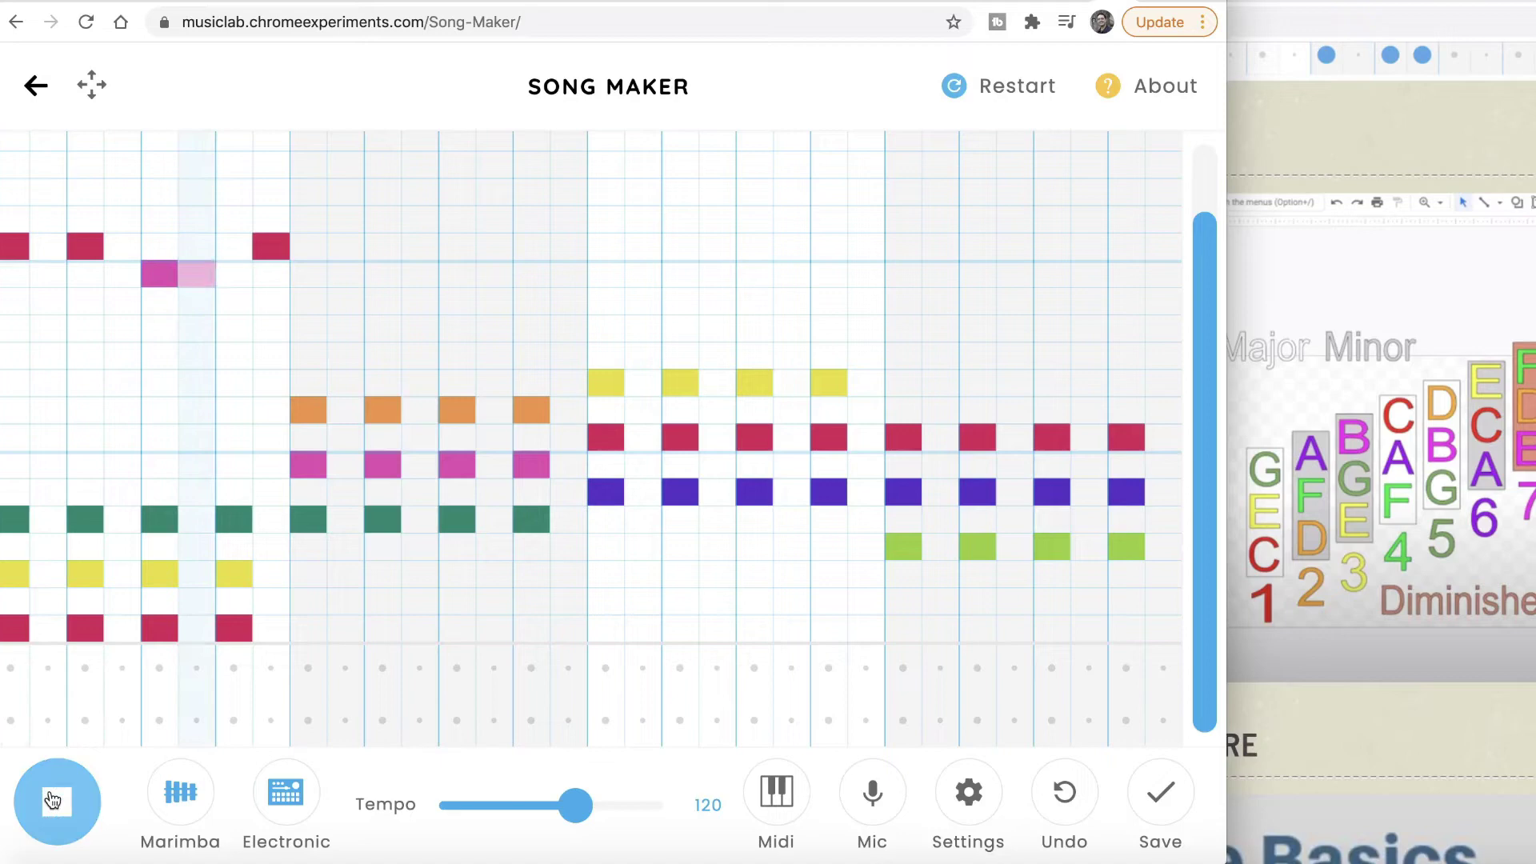
pyautogui.click(52, 800)
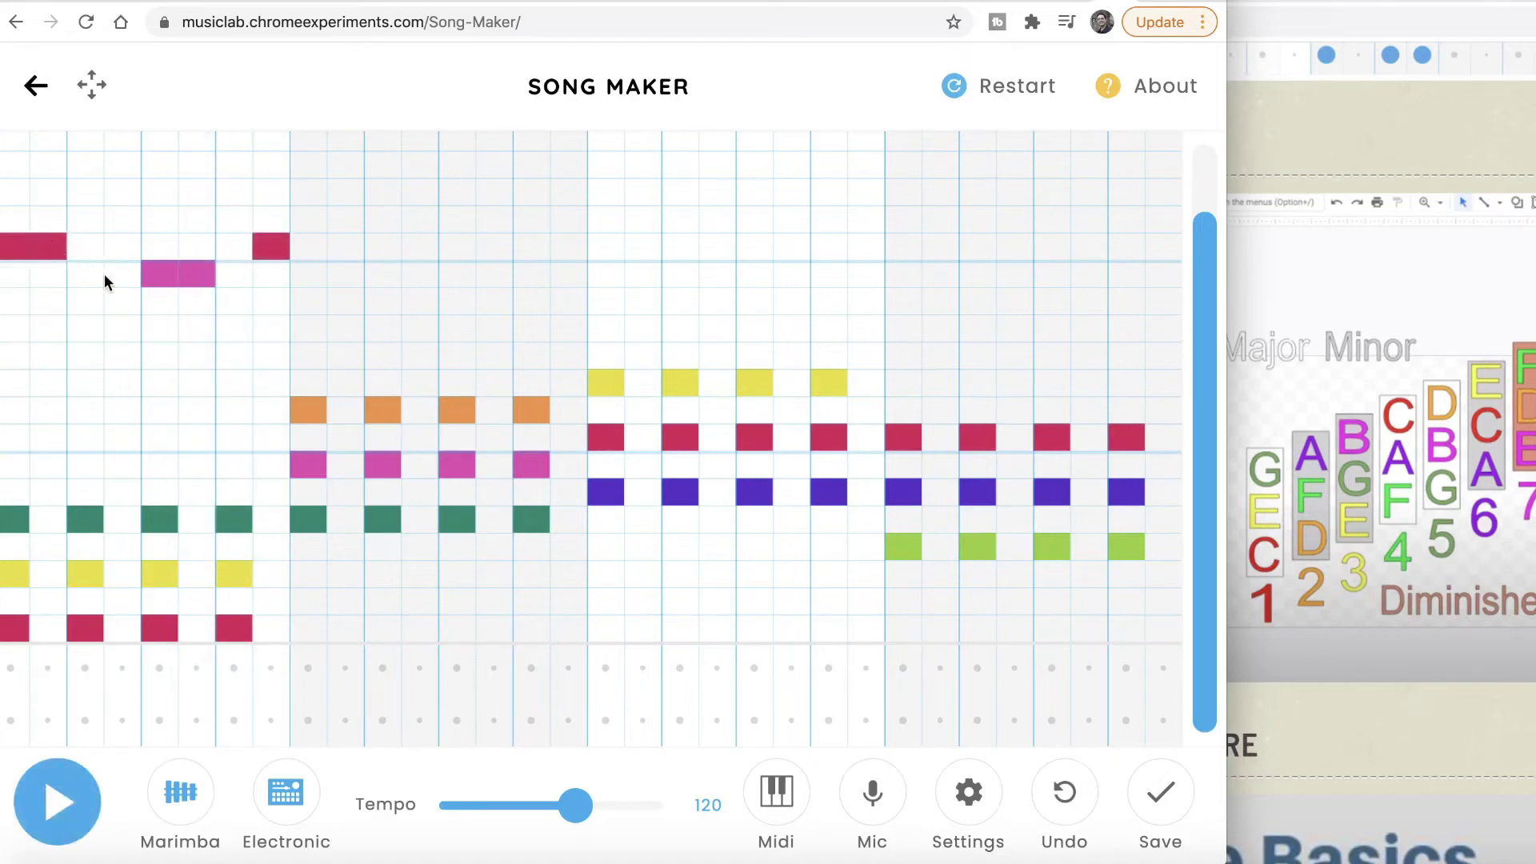
# Shorten the long pink note, remove the second pink note, and replay the melody
pyautogui.click(157, 272)
pyautogui.click(56, 809)
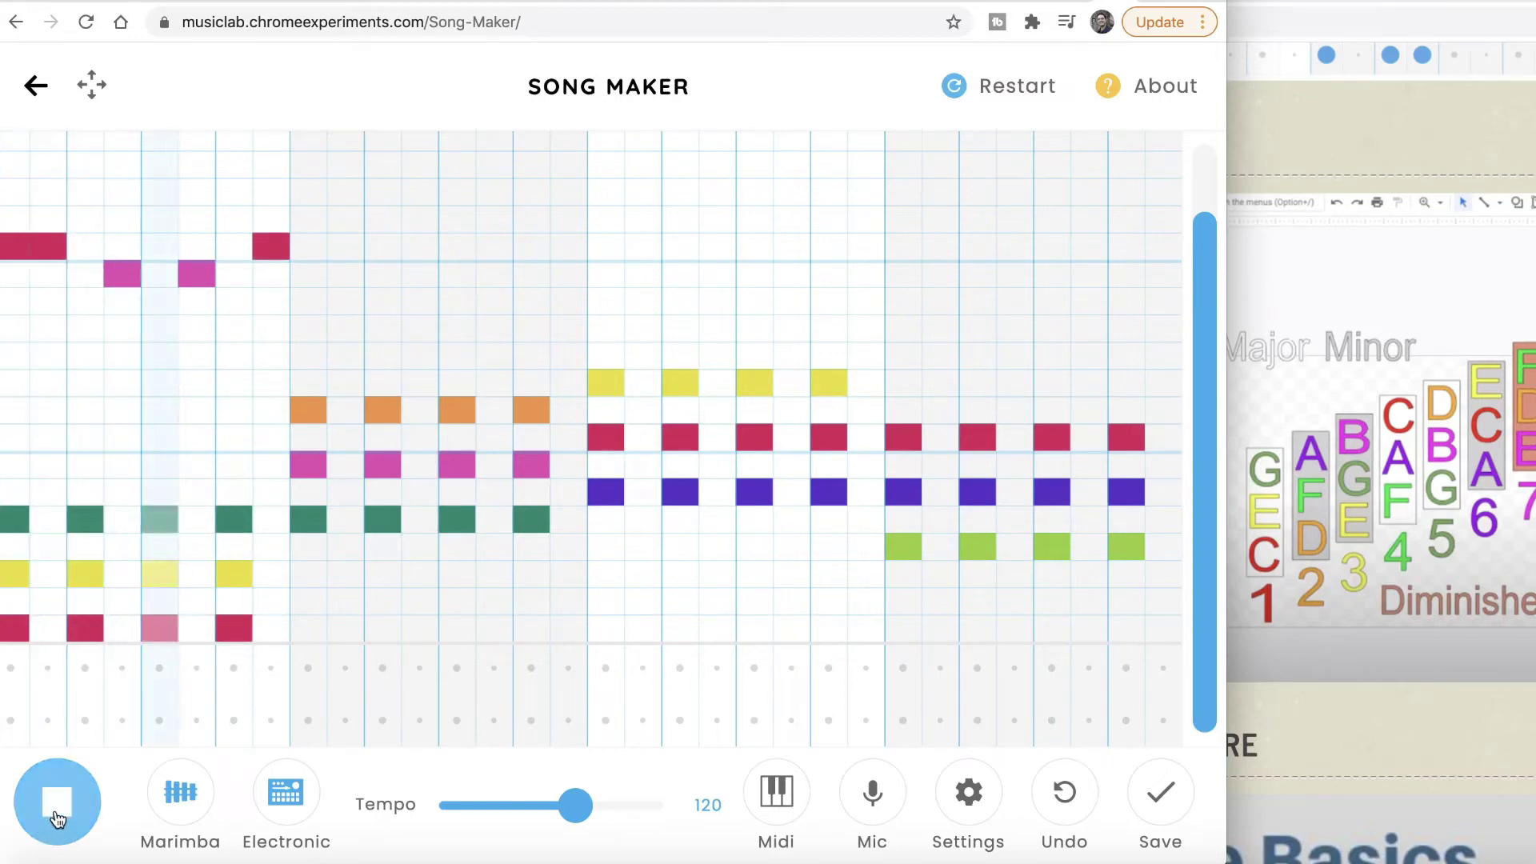
pyautogui.click(56, 816)
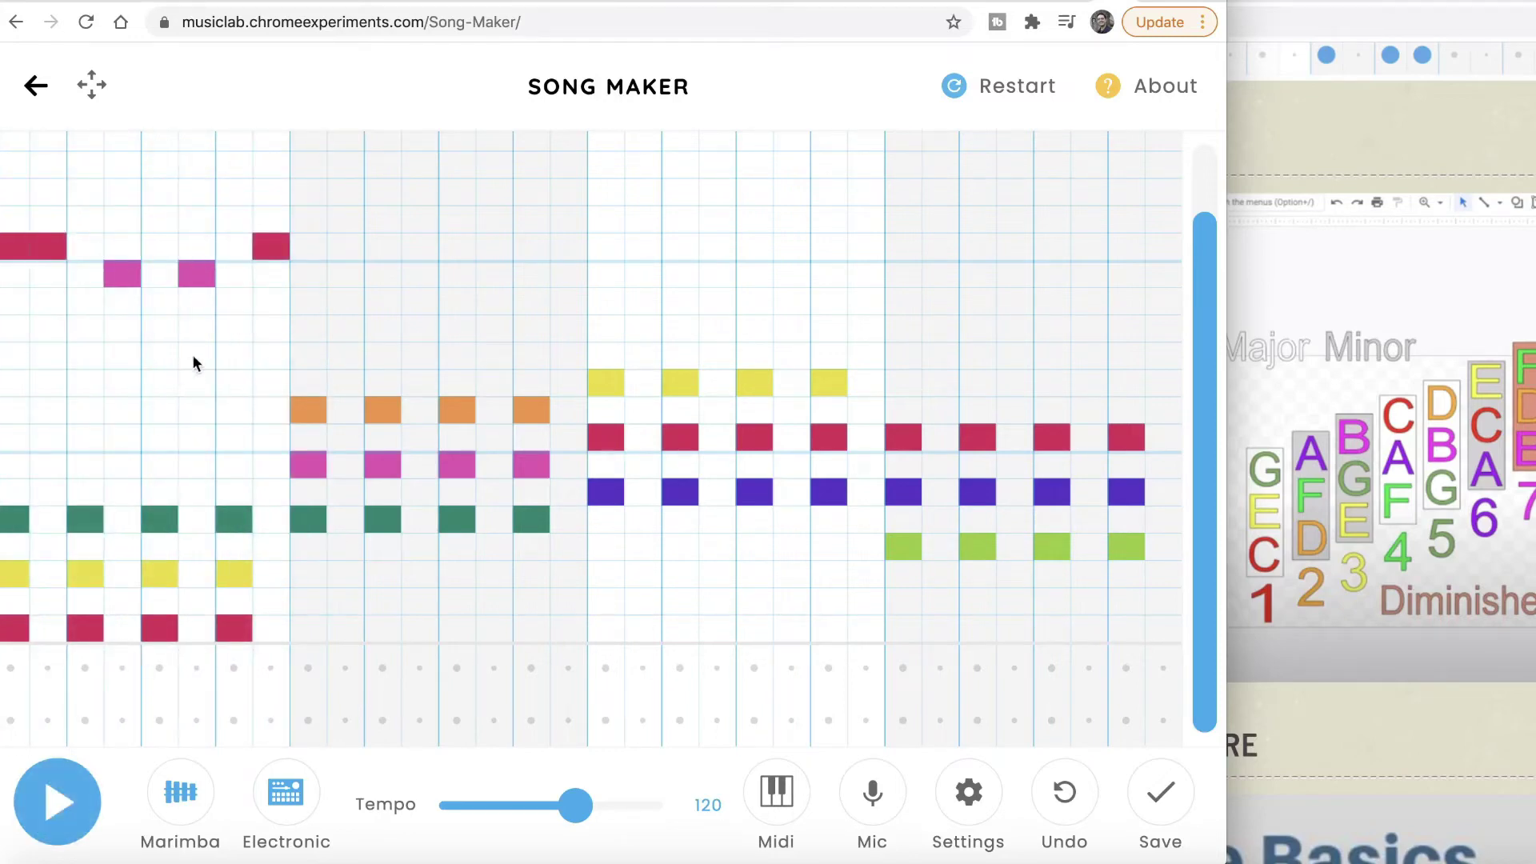
pyautogui.click(188, 272)
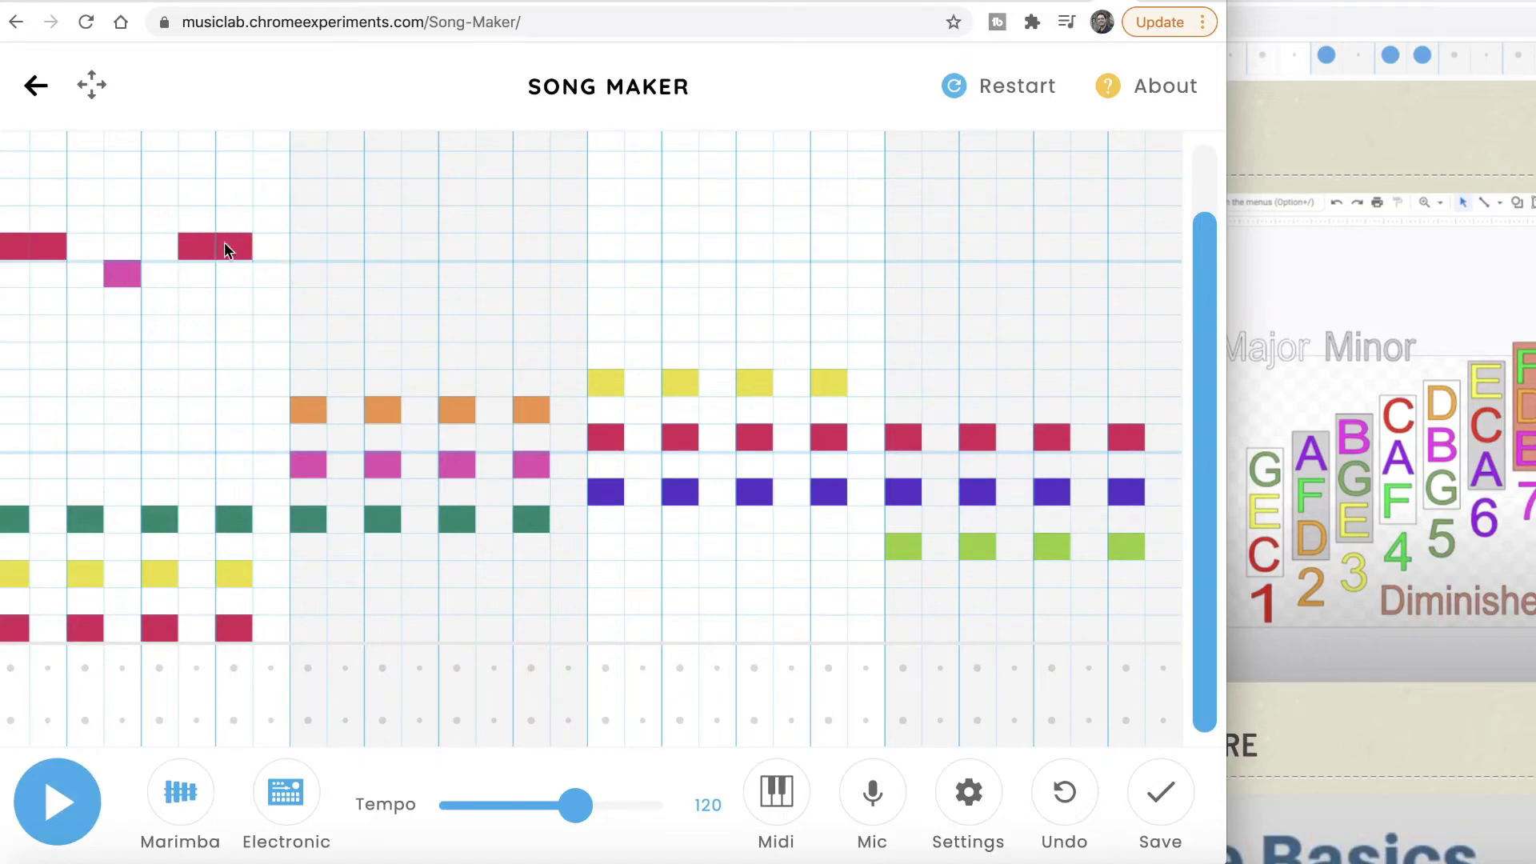
pyautogui.click(52, 812)
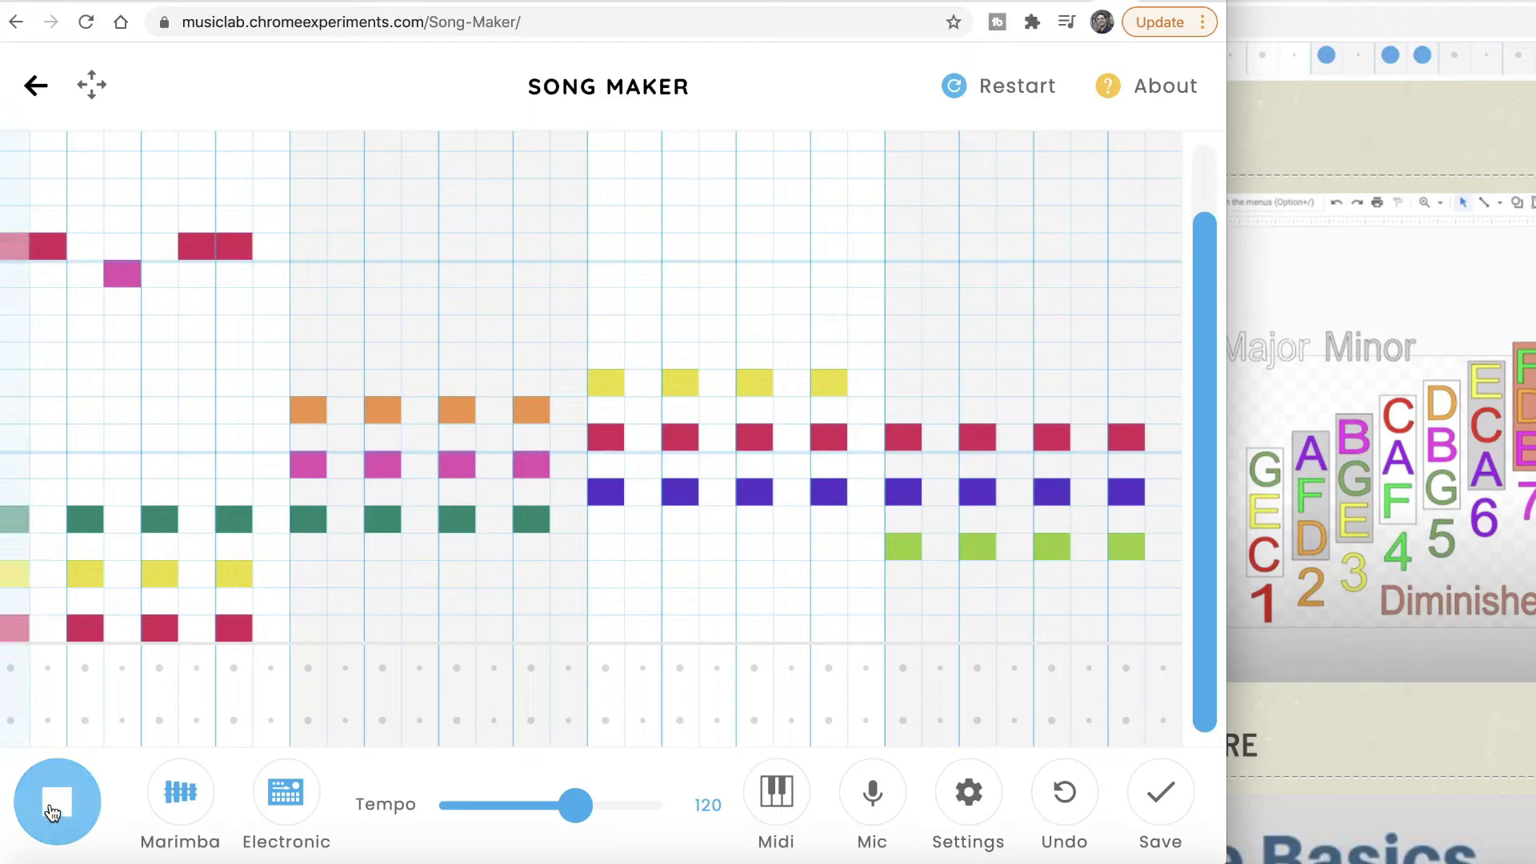
# Add orange and yellow melody notes over bars 2 and 3, playing back each bar
pyautogui.click(52, 812)
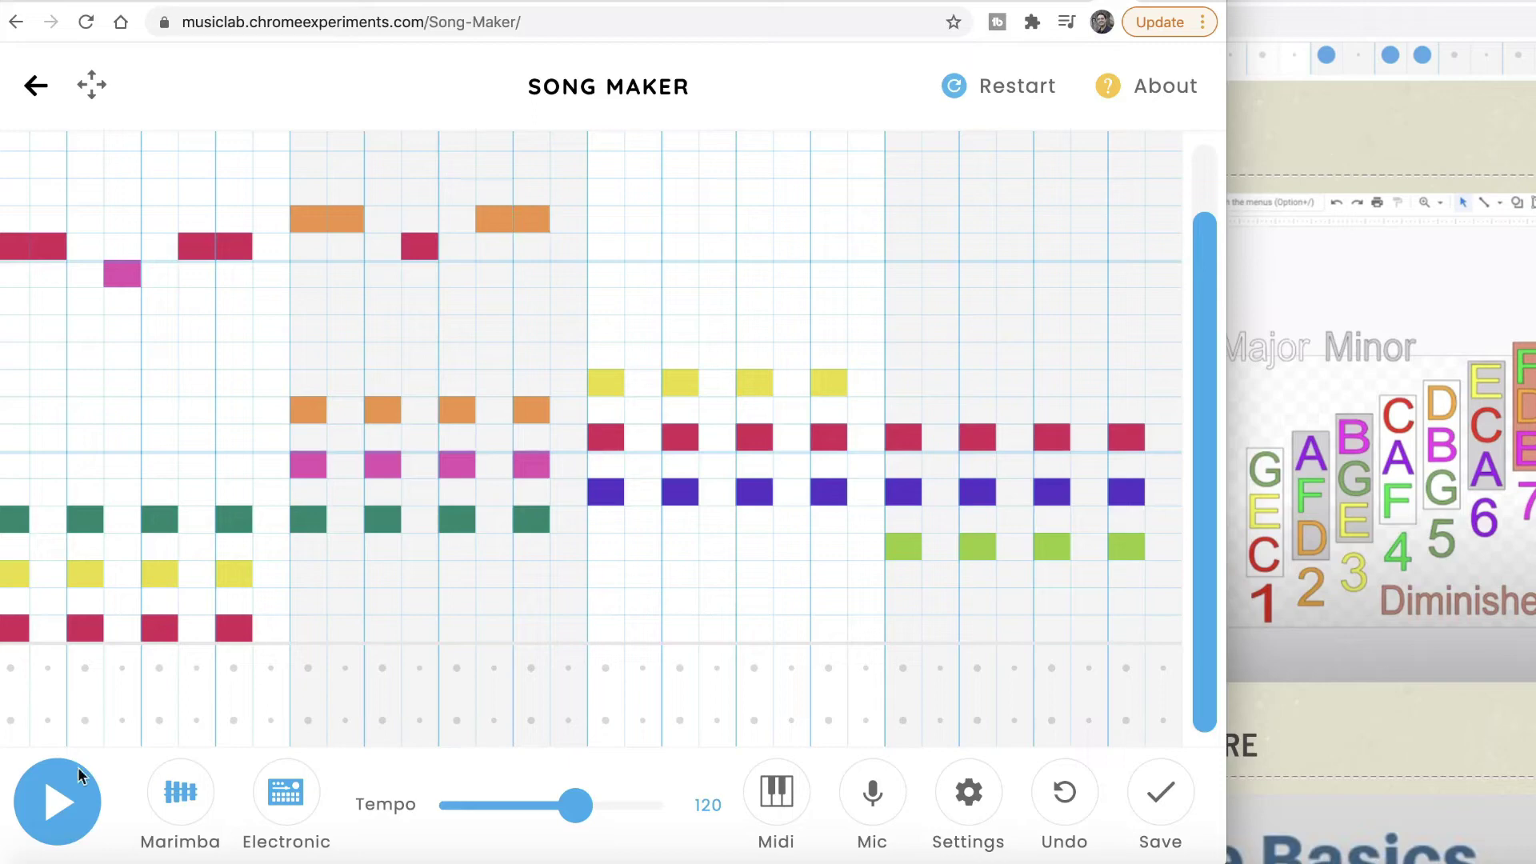
pyautogui.click(74, 792)
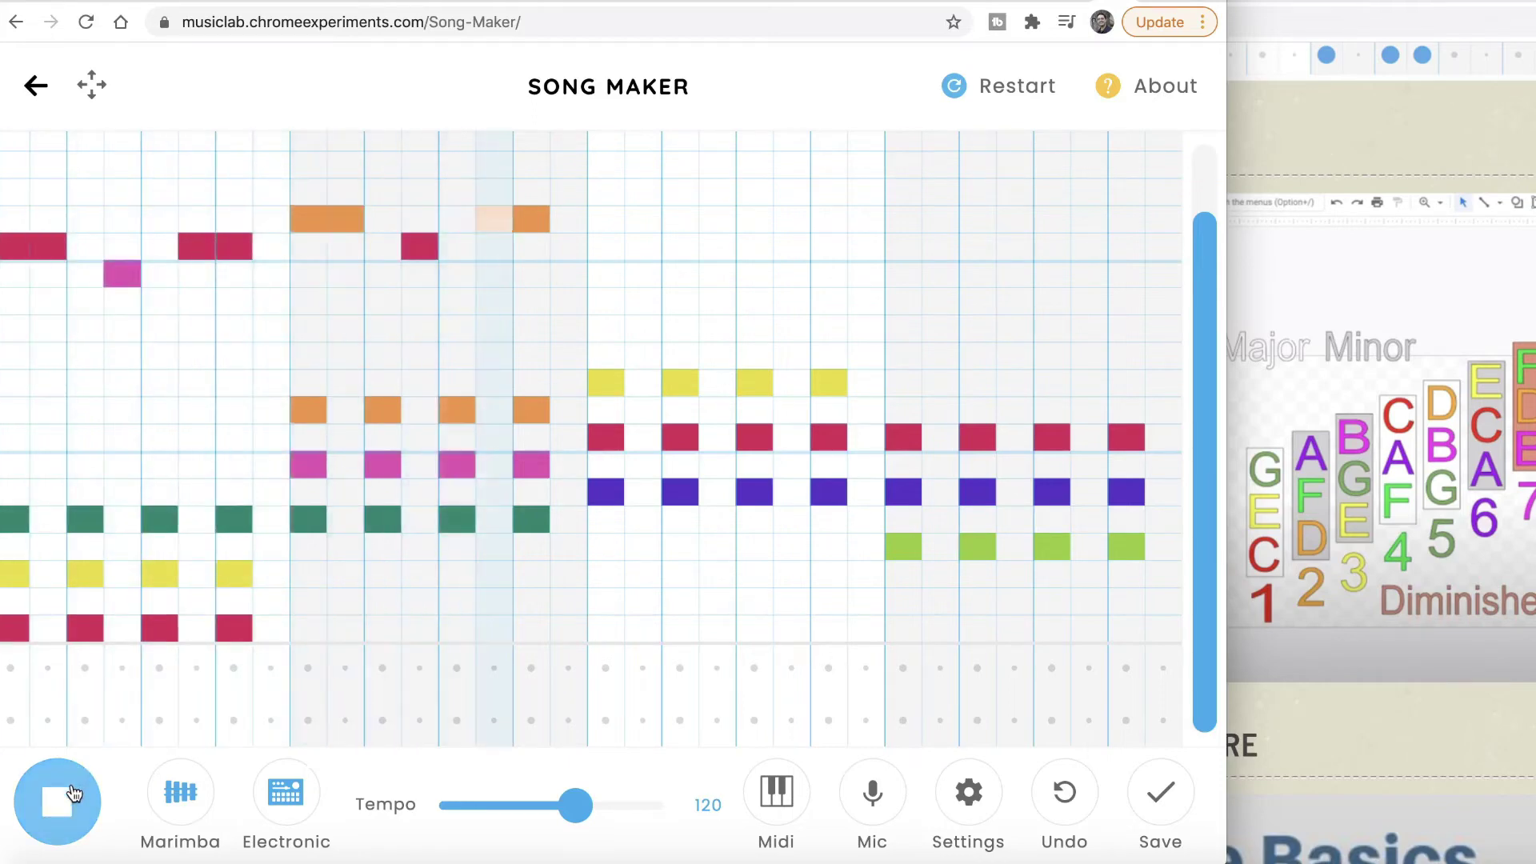
pyautogui.click(70, 794)
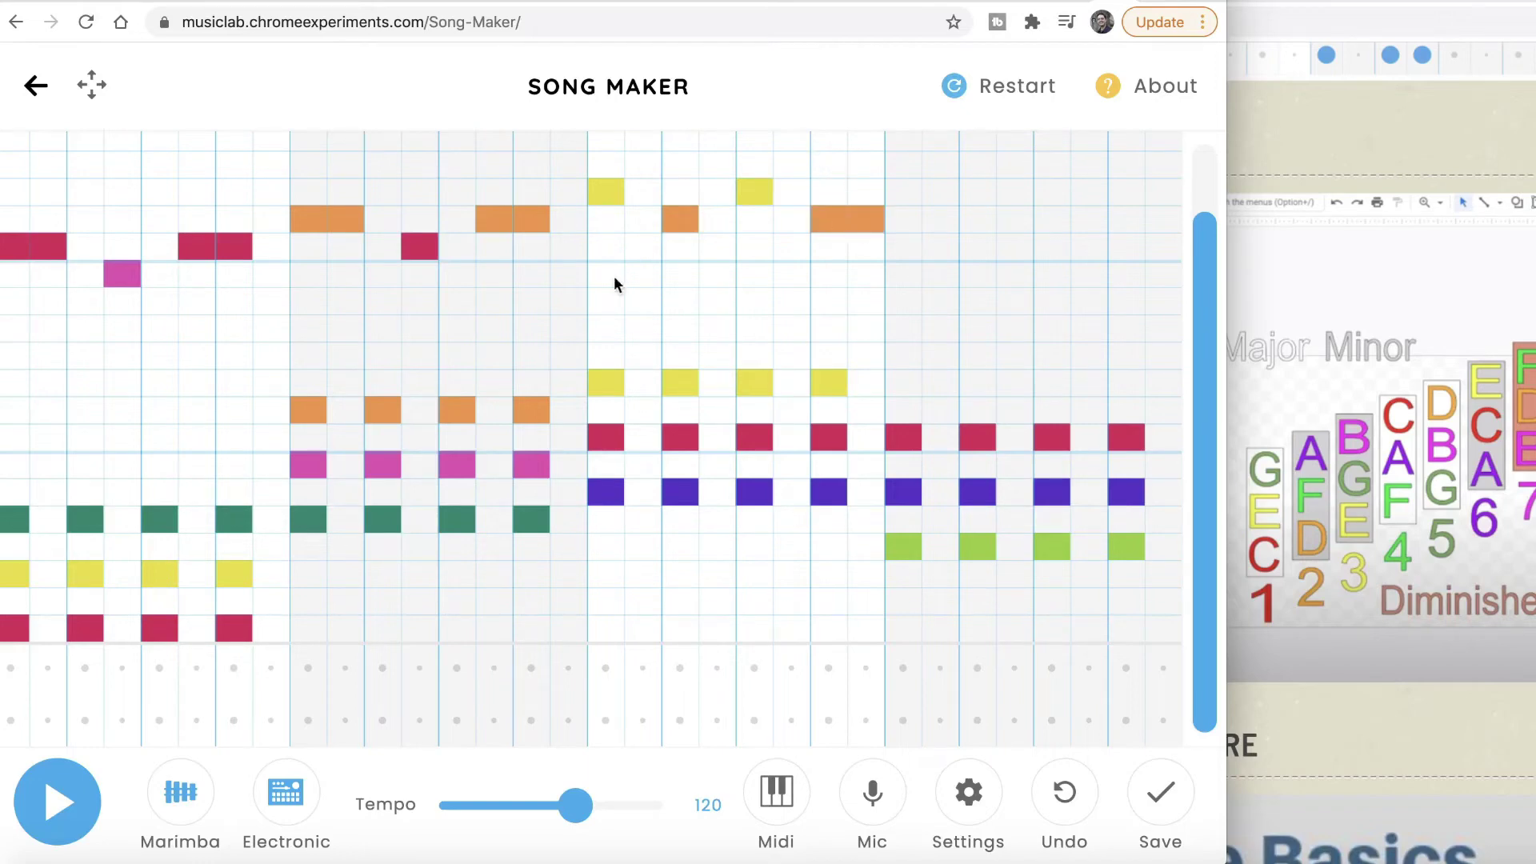
pyautogui.click(68, 810)
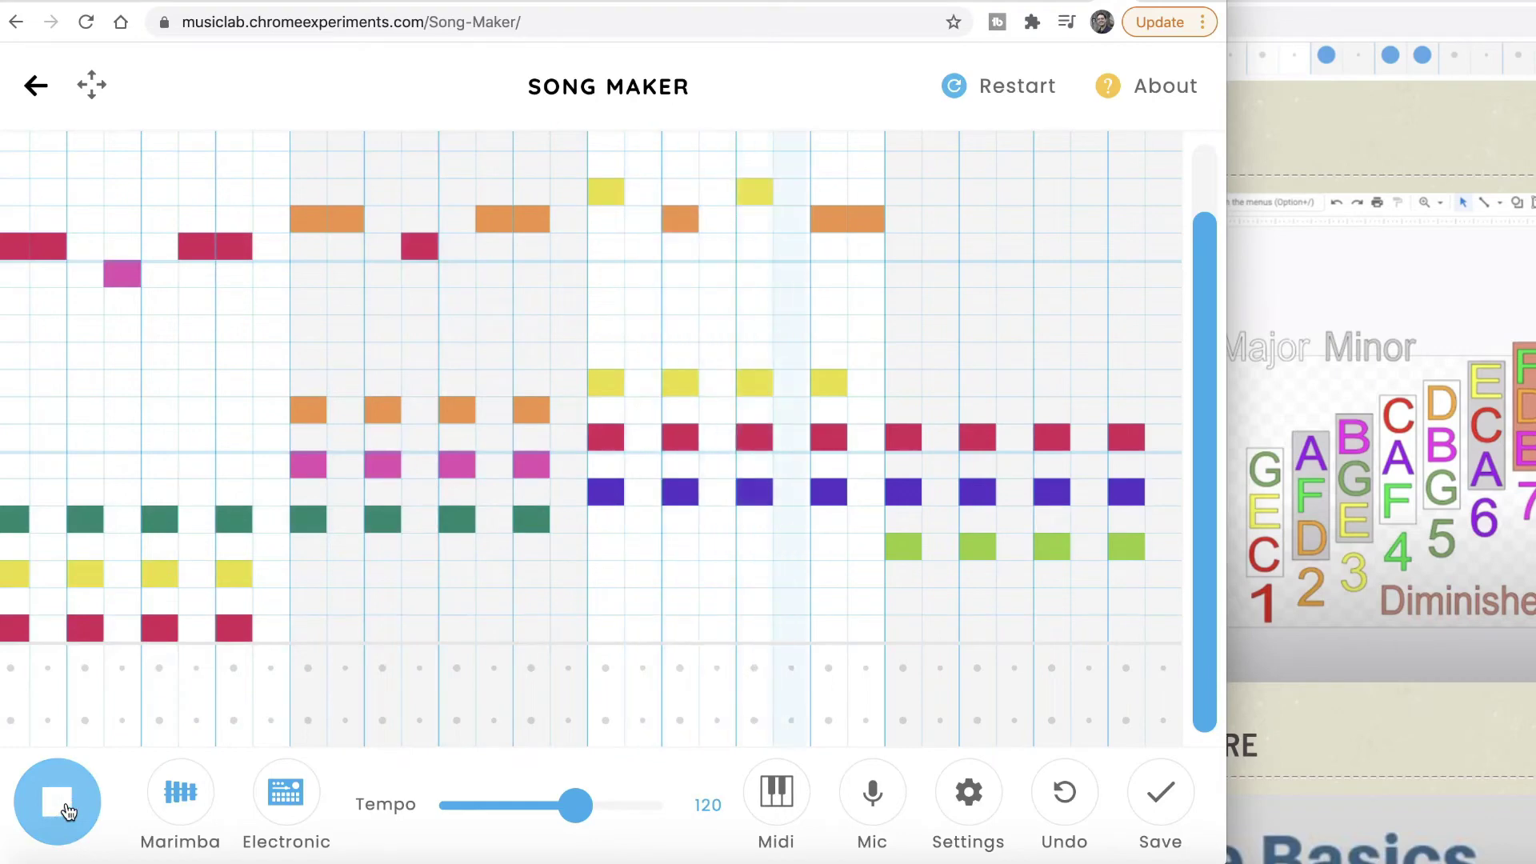
# Add the dipping red, pink and purple closing phrase in bar 4 and review the A section
pyautogui.click(68, 811)
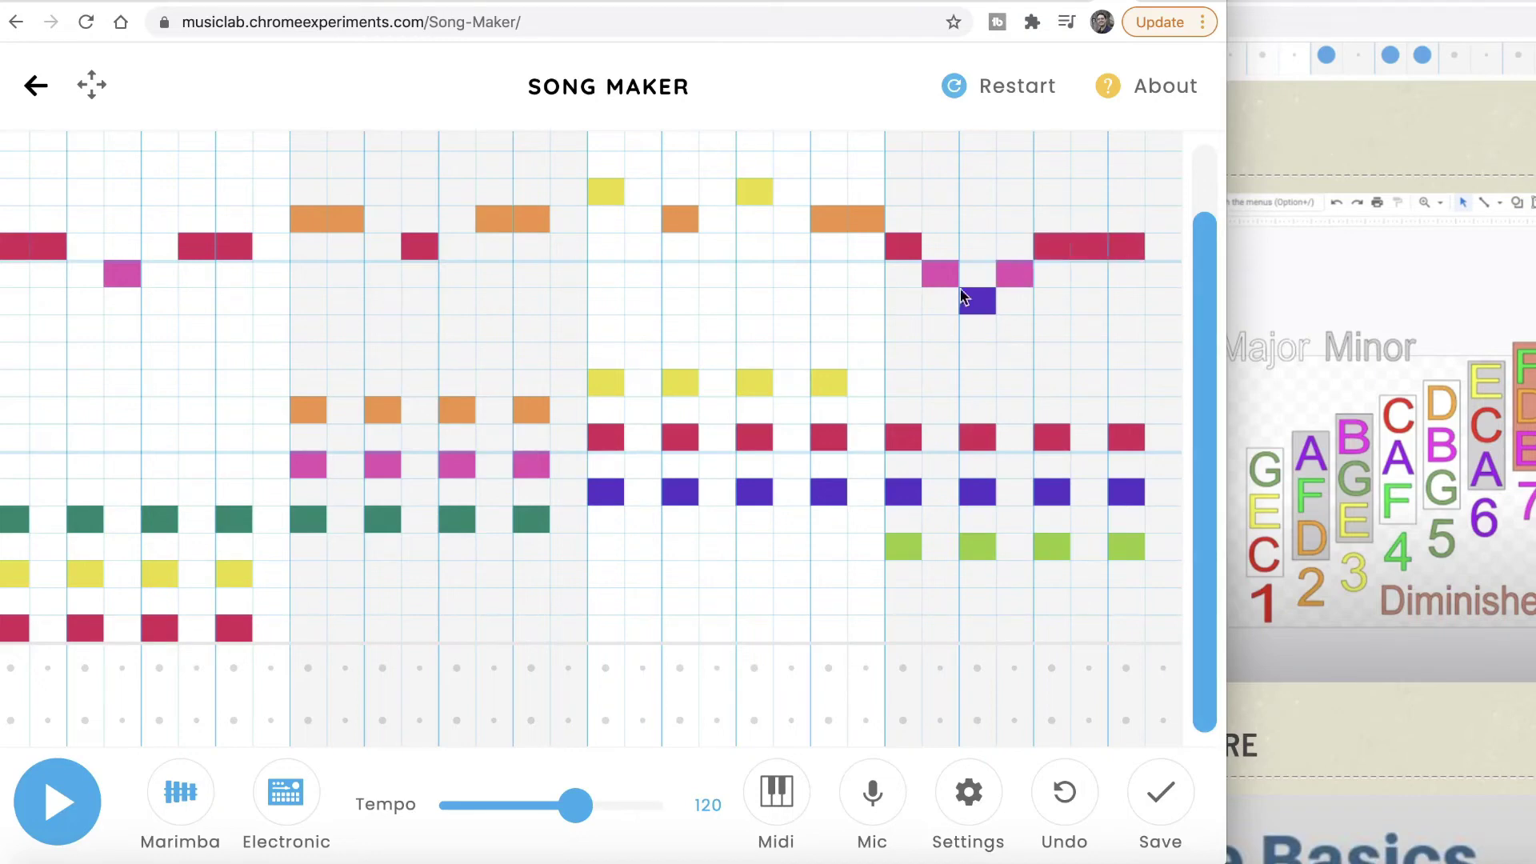
pyautogui.click(72, 808)
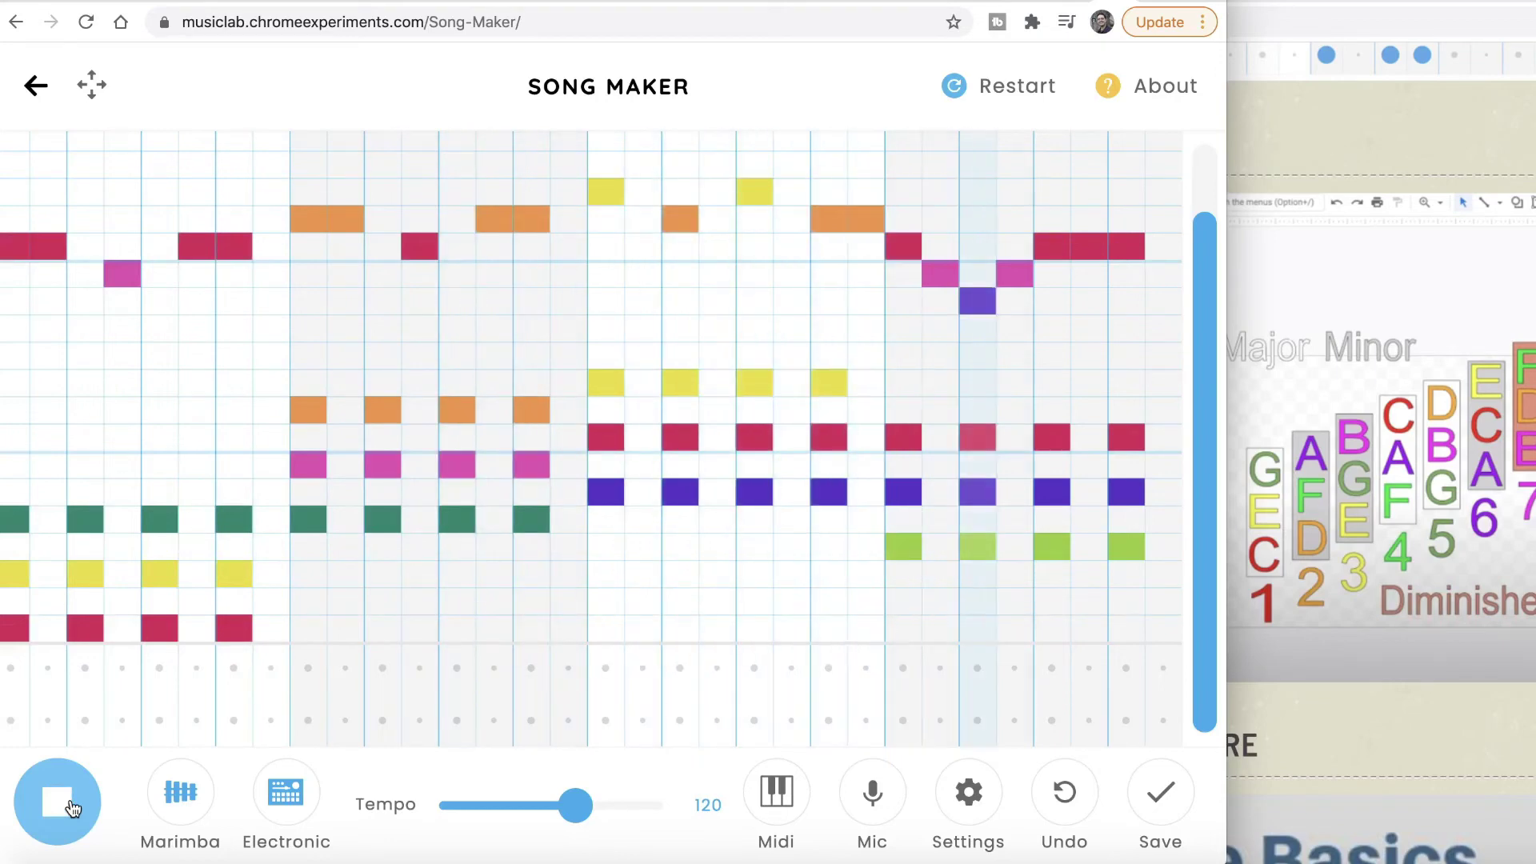
pyautogui.click(72, 808)
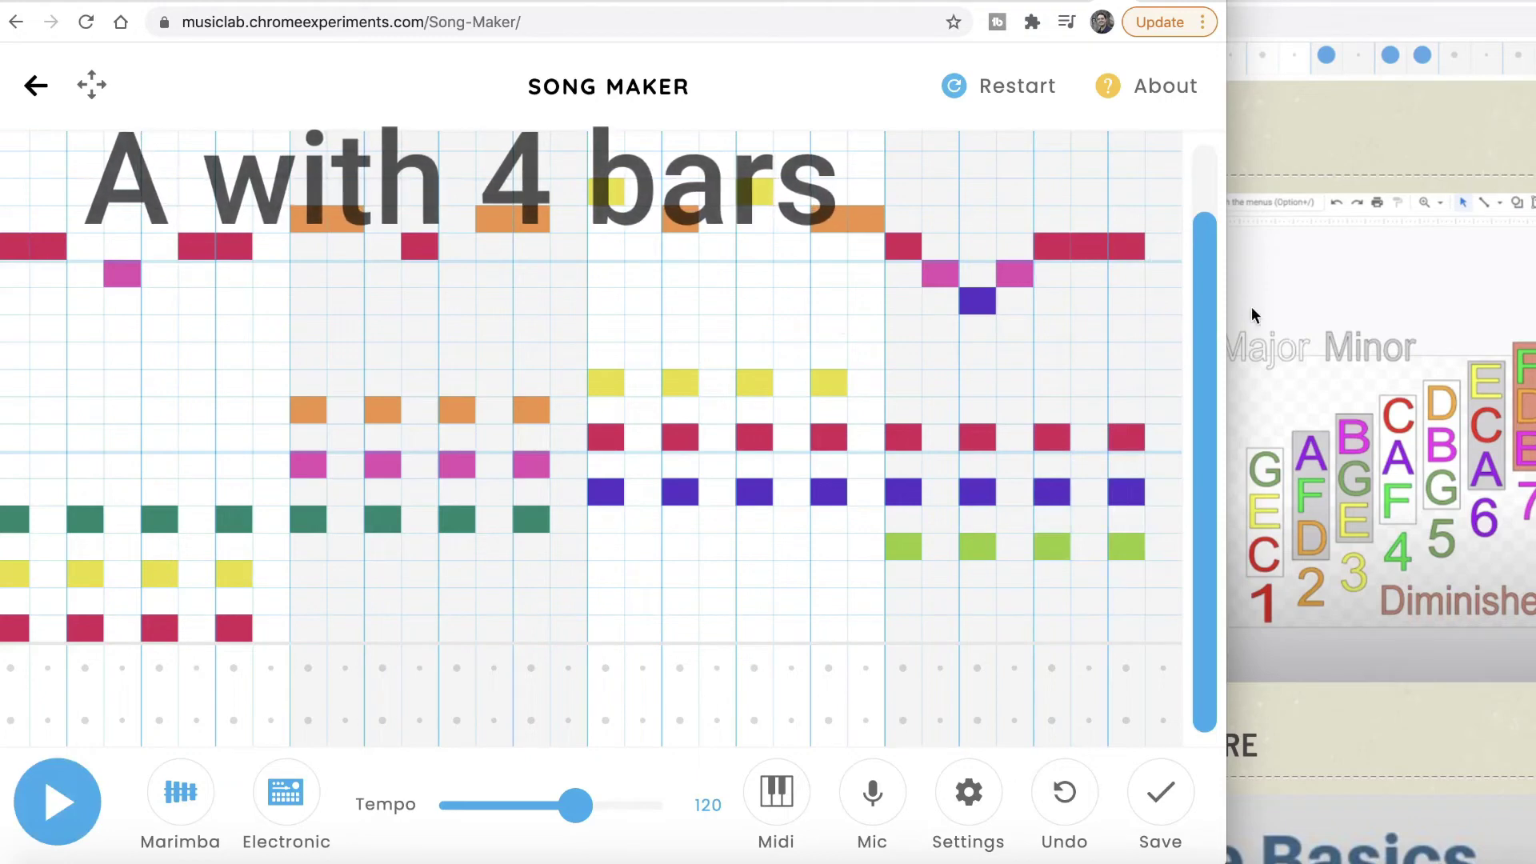
# Increase the song length to 16 bars in Settings
pyautogui.click(969, 797)
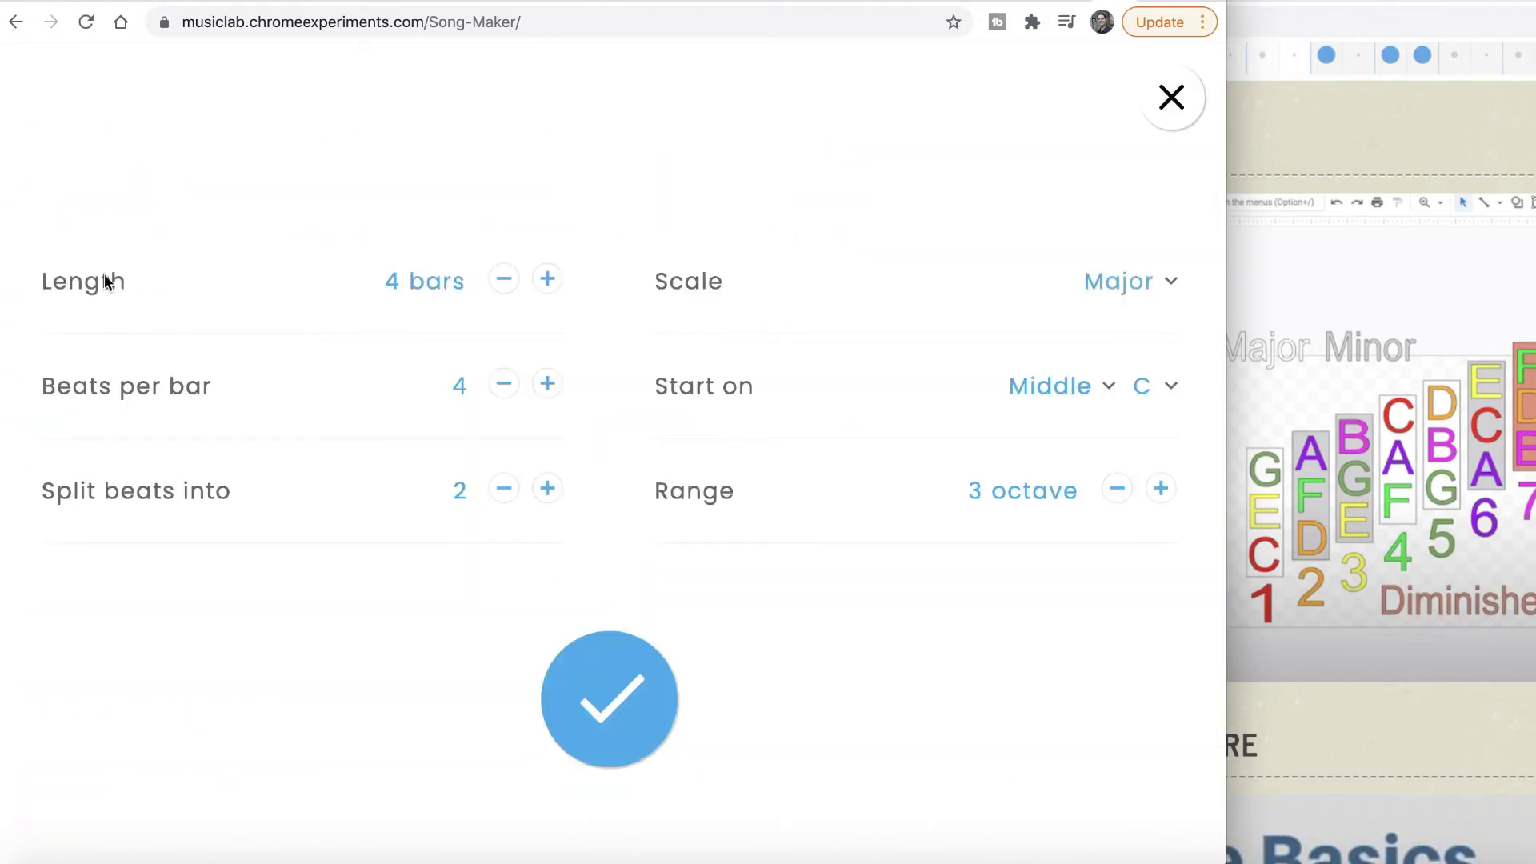
pyautogui.click(549, 282)
pyautogui.click(549, 281)
pyautogui.click(549, 281)
pyautogui.click(549, 281)
pyautogui.click(549, 282)
pyautogui.click(549, 282)
pyautogui.click(549, 282)
pyautogui.click(549, 282)
pyautogui.click(549, 282)
pyautogui.click(548, 282)
pyautogui.click(549, 281)
# Confirm the 16-bar length, scroll to the empty bars, and bring the Weebly chord guide forward
pyautogui.click(612, 702)
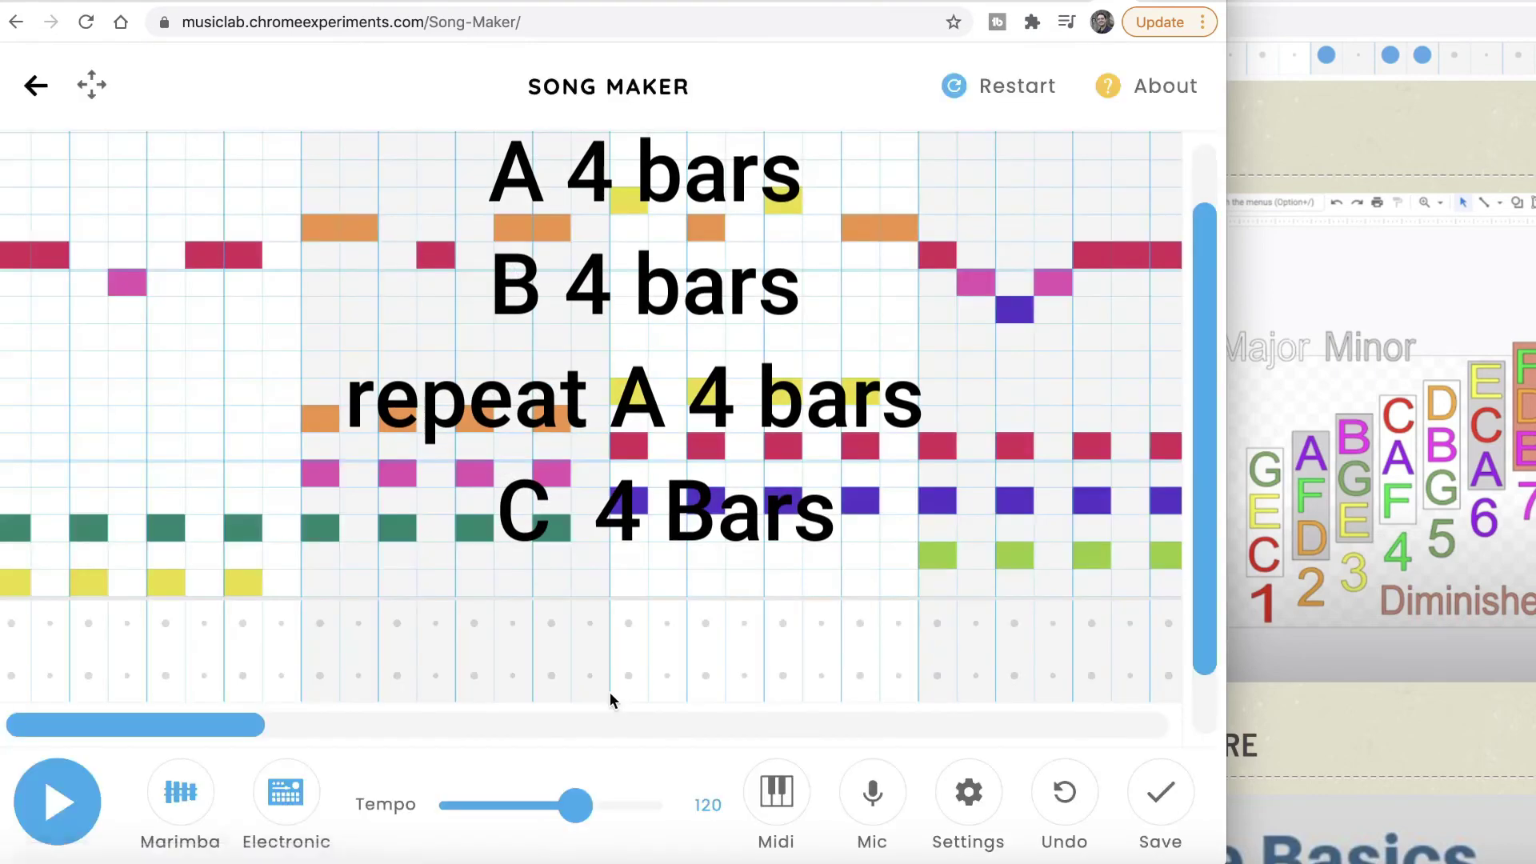
pyautogui.hscroll(5, 770, 521)
pyautogui.hscroll(10, 769, 521)
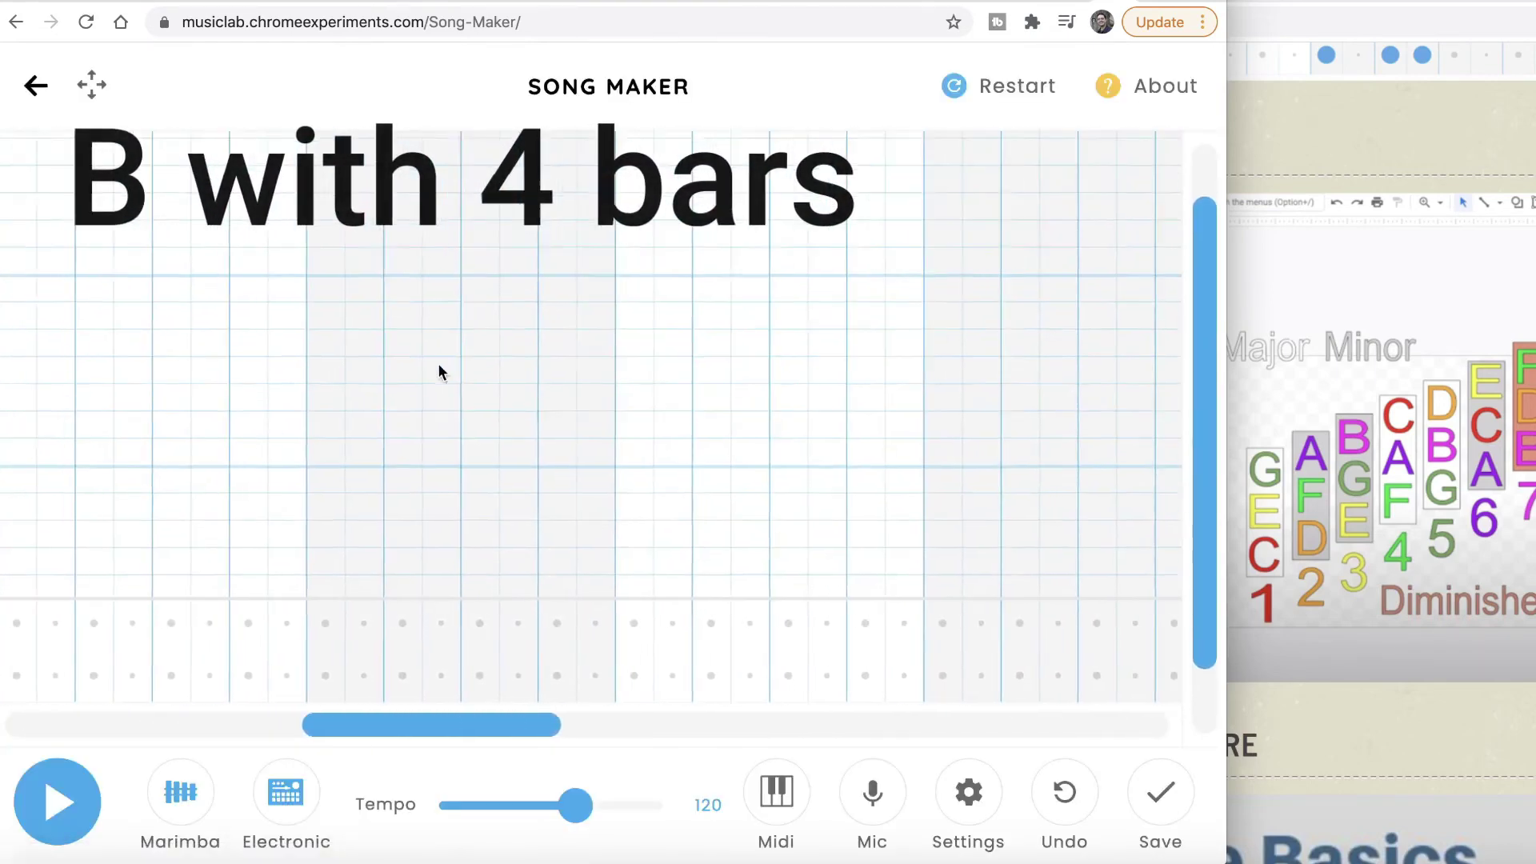
pyautogui.hscroll(-2, 440, 371)
pyautogui.hscroll(-5, 440, 476)
pyautogui.scroll(-1, 440, 477)
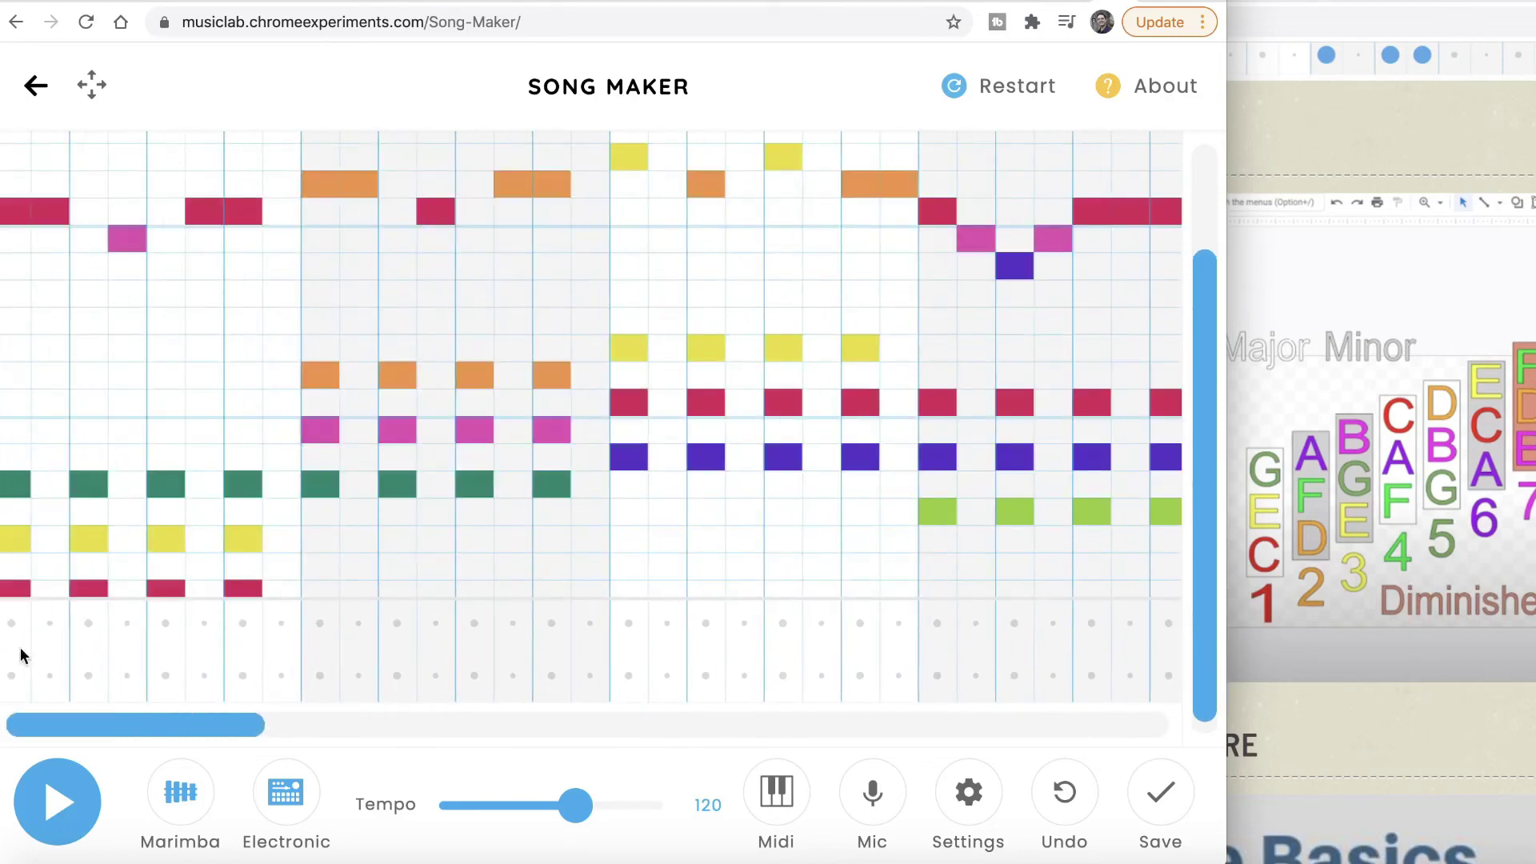
pyautogui.hscroll(8, 880, 392)
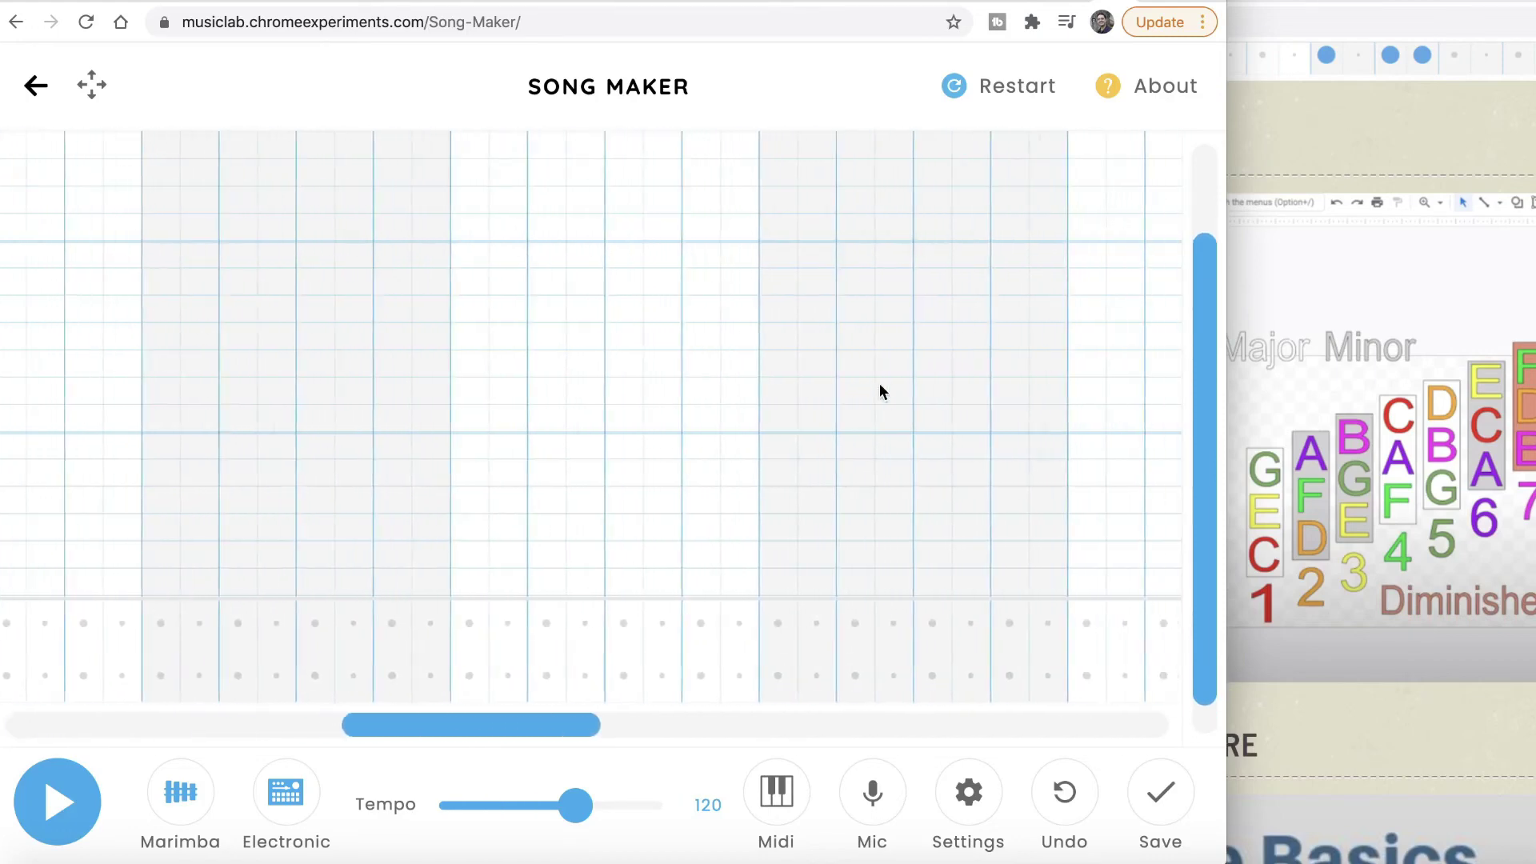
pyautogui.hscroll(-2, 880, 392)
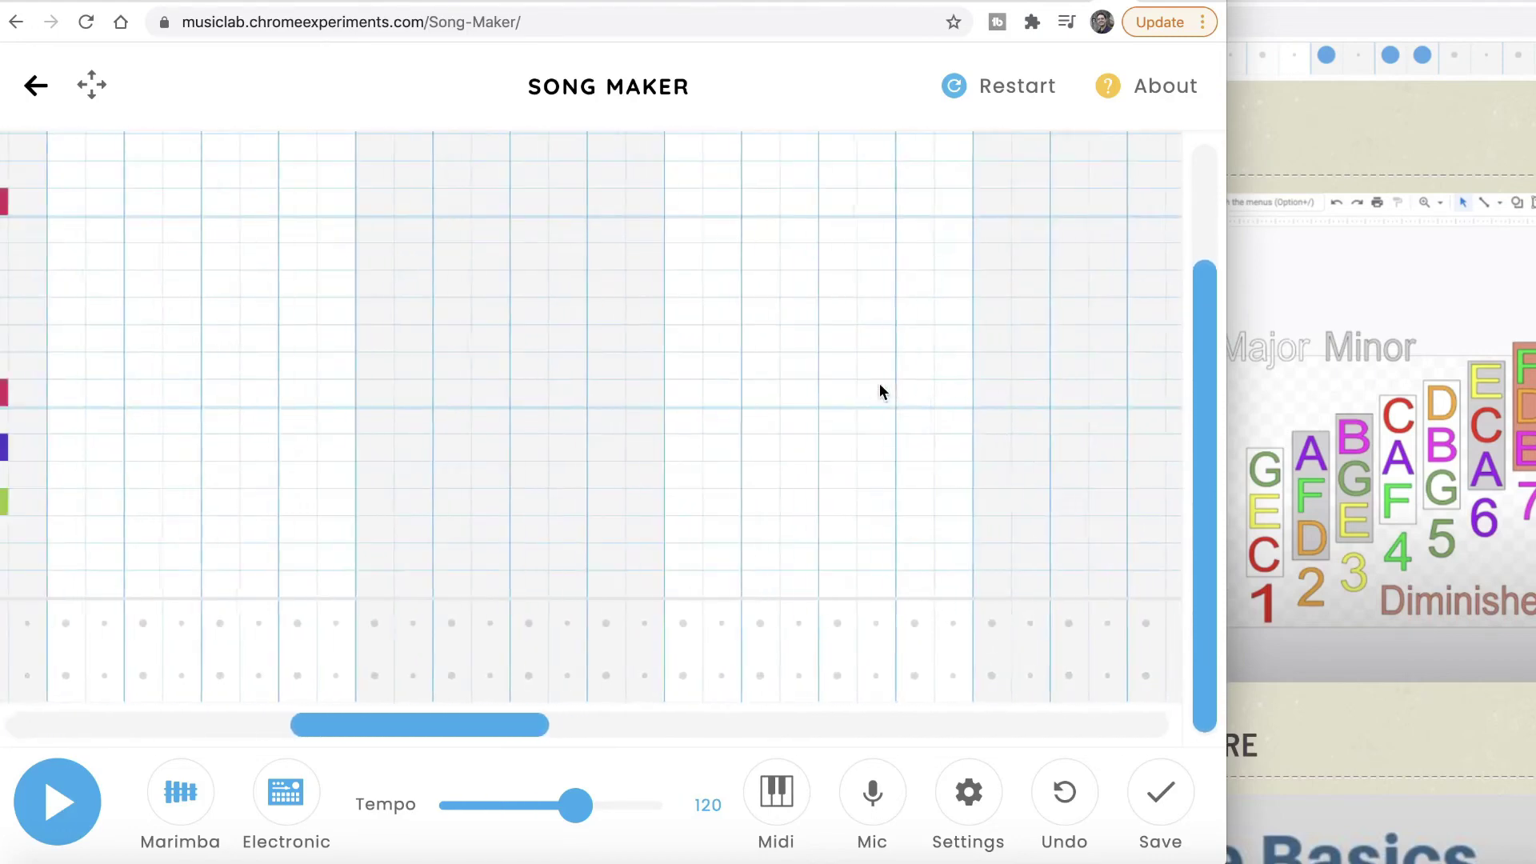
pyautogui.click(1365, 136)
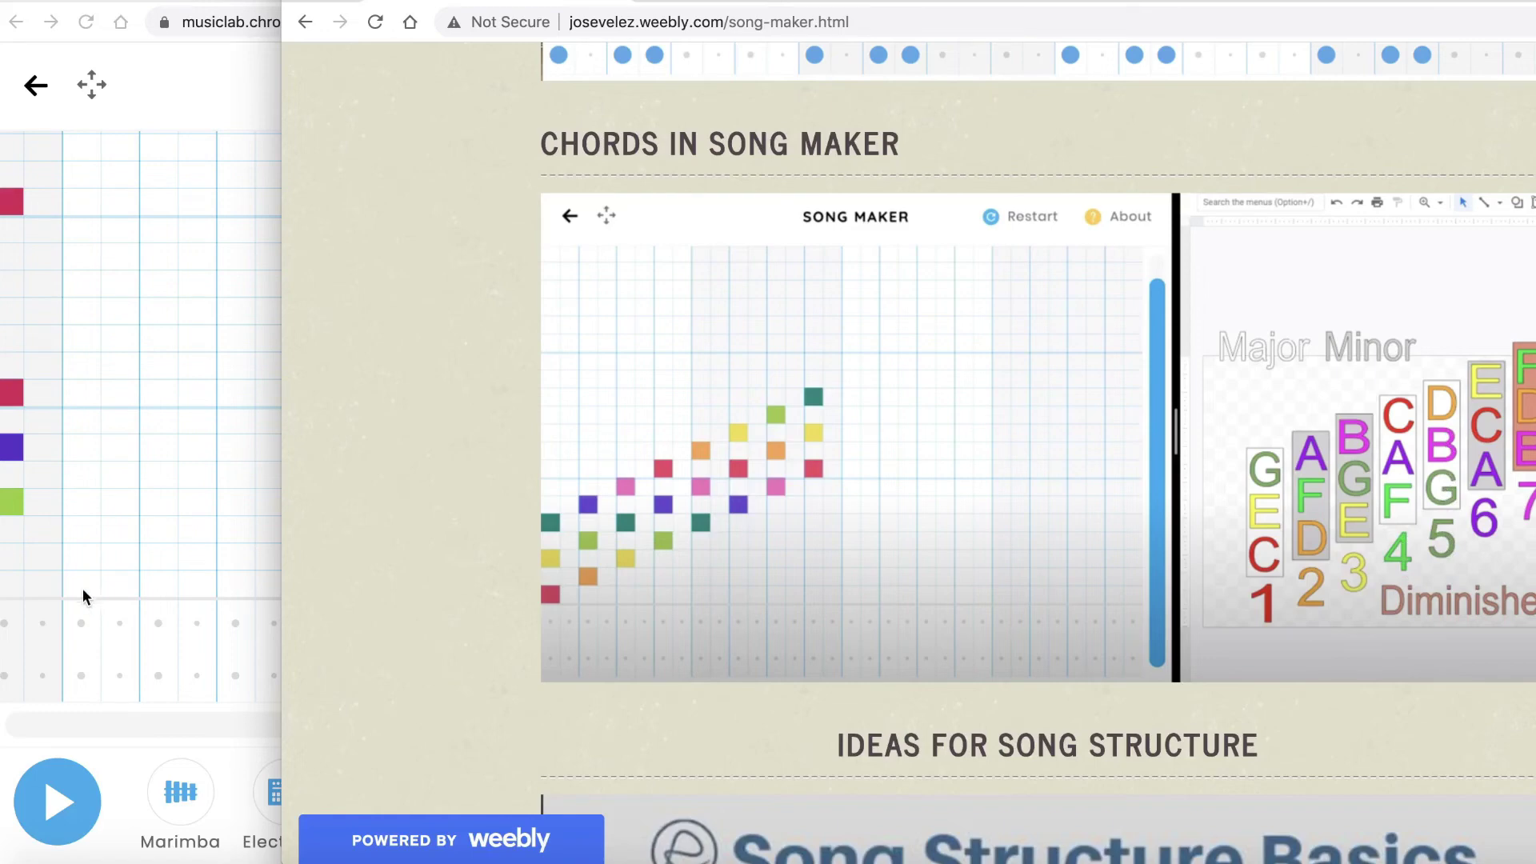
# Back in Song Maker, place four orange-magenta-green chords in the first B-section bar
pyautogui.click(86, 485)
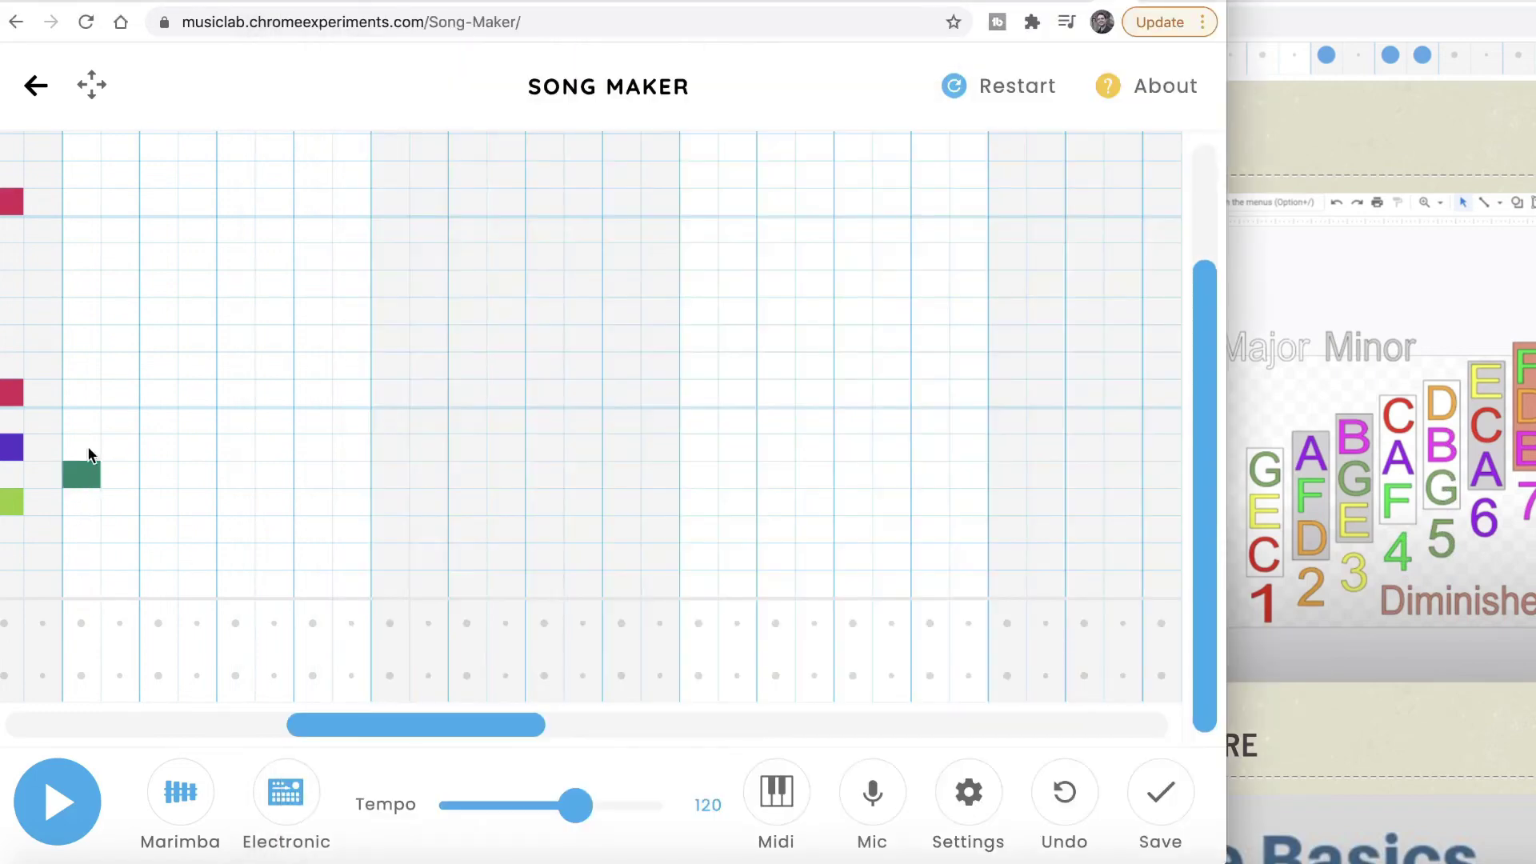
pyautogui.hscroll(2, 88, 453)
pyautogui.hscroll(-1, 15, 466)
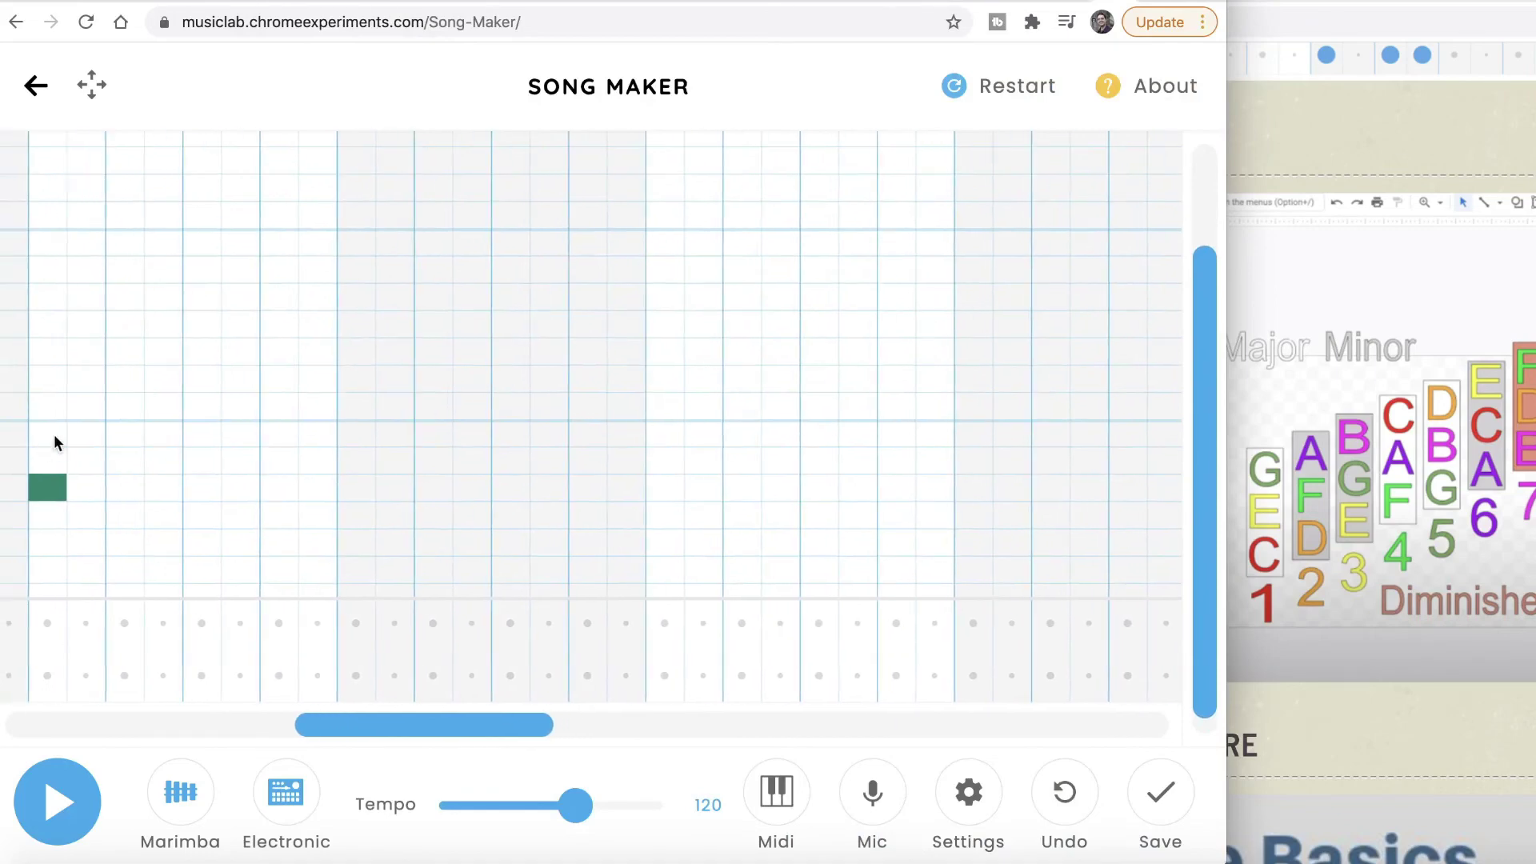
pyautogui.click(53, 434)
pyautogui.click(57, 382)
pyautogui.click(124, 382)
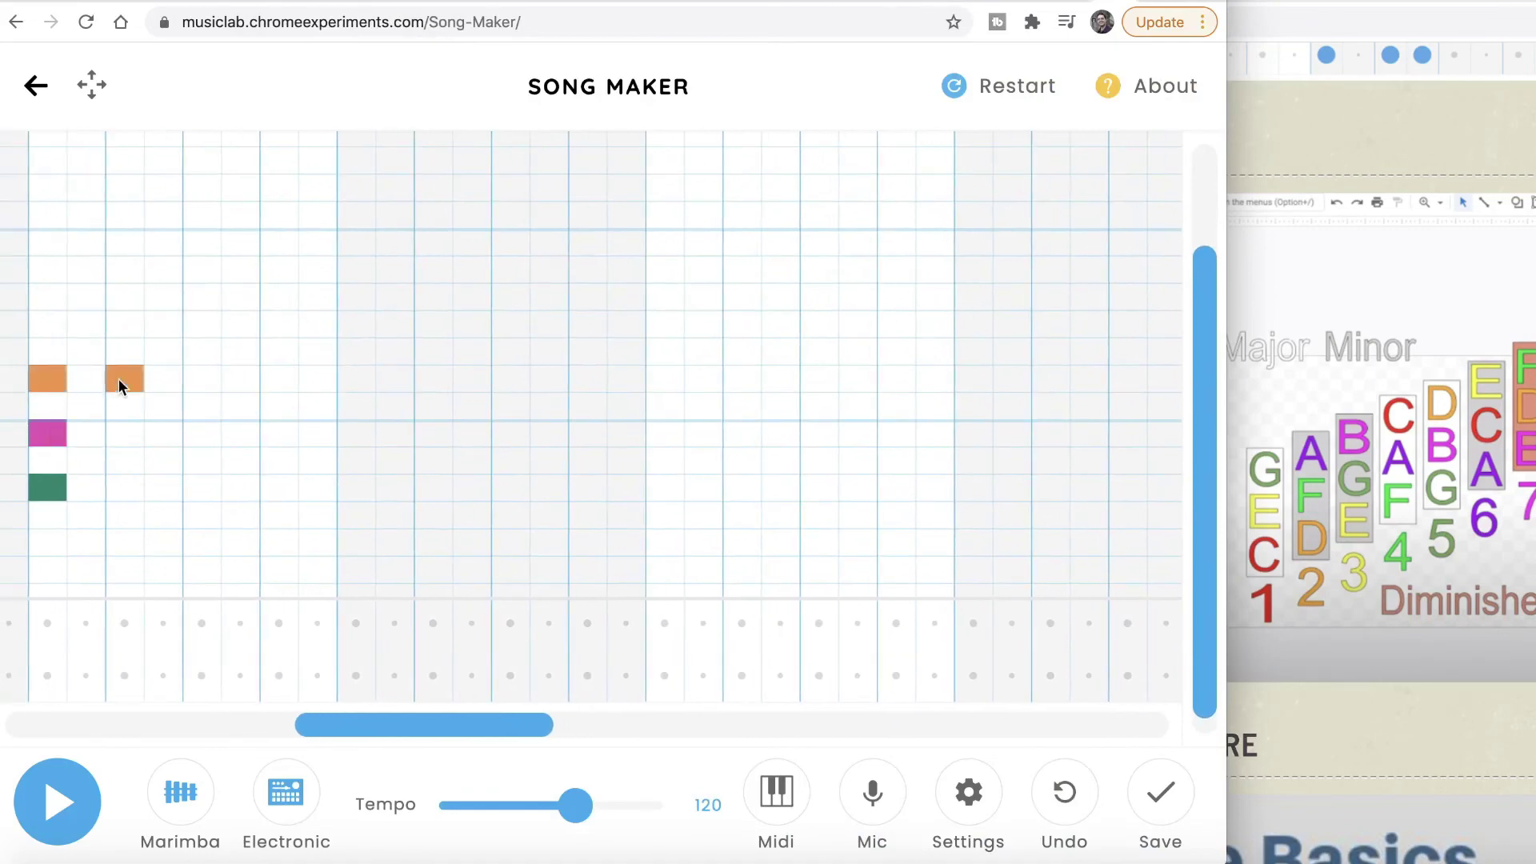
pyautogui.click(124, 434)
pyautogui.click(124, 487)
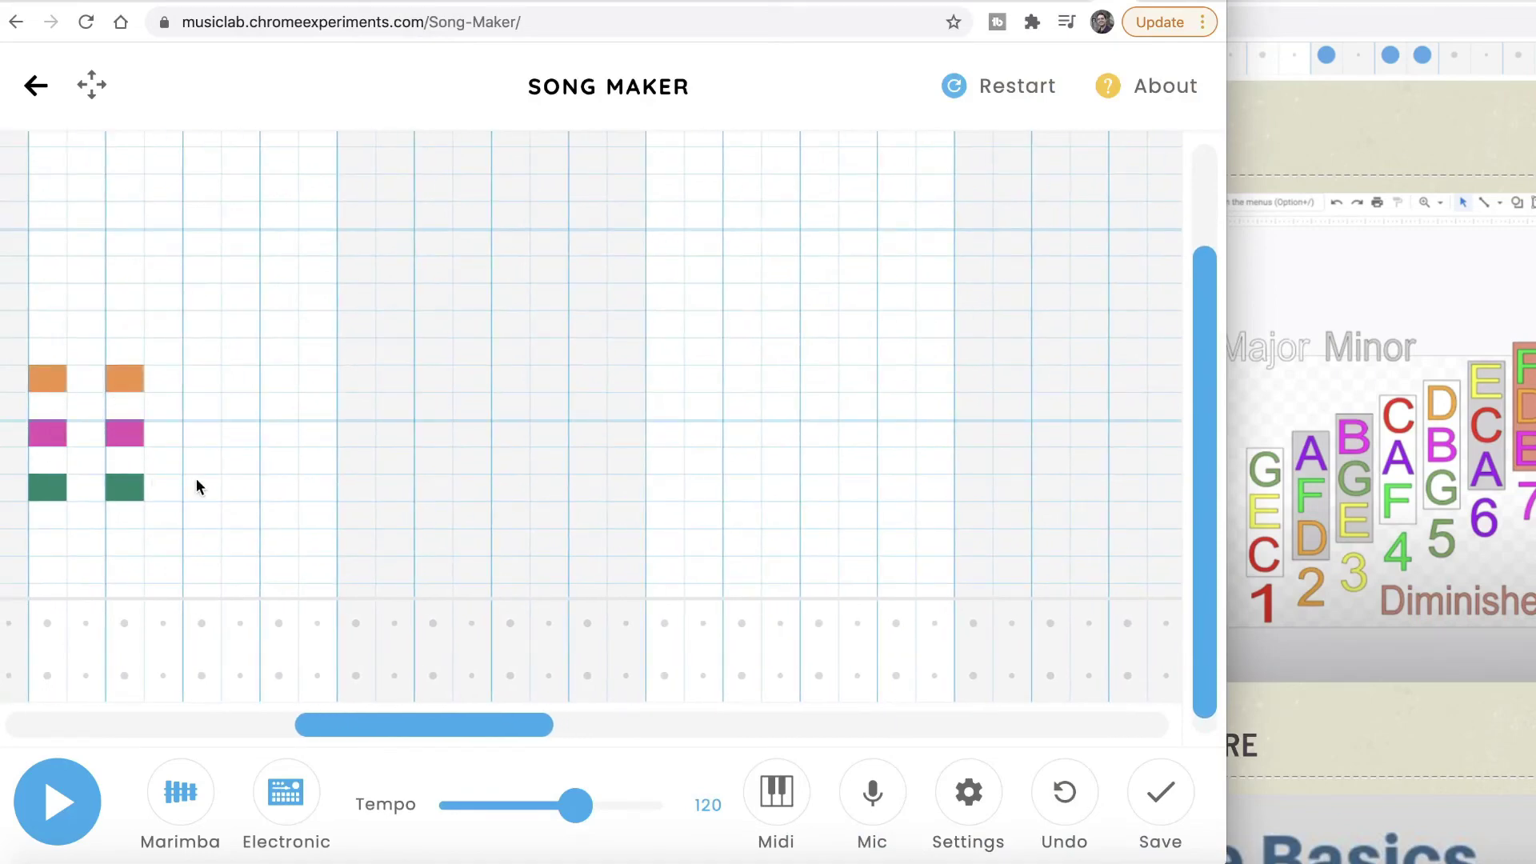
pyautogui.click(202, 487)
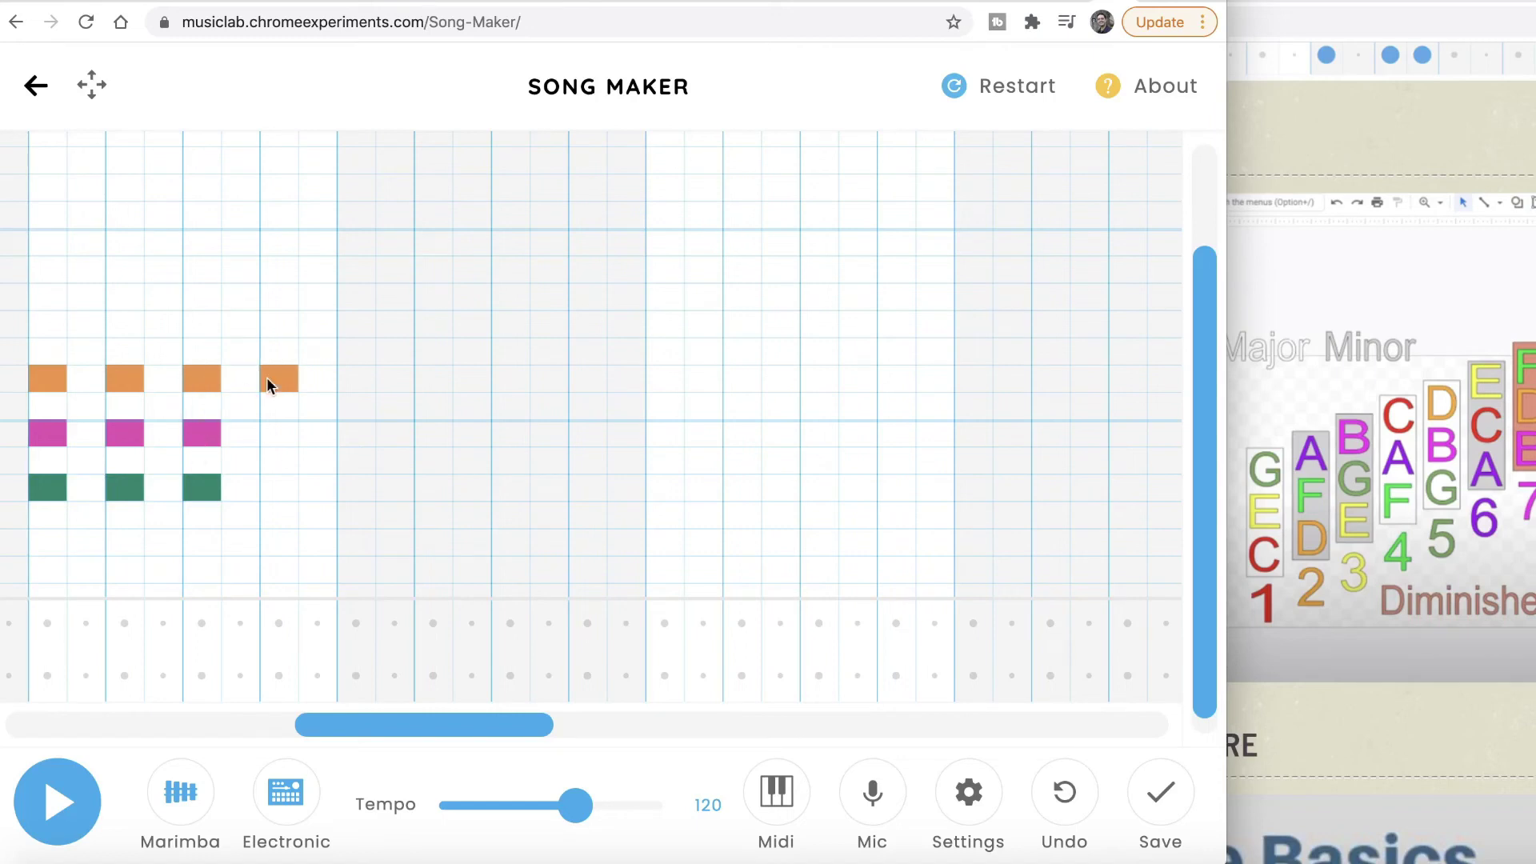
pyautogui.click(272, 434)
pyautogui.click(273, 487)
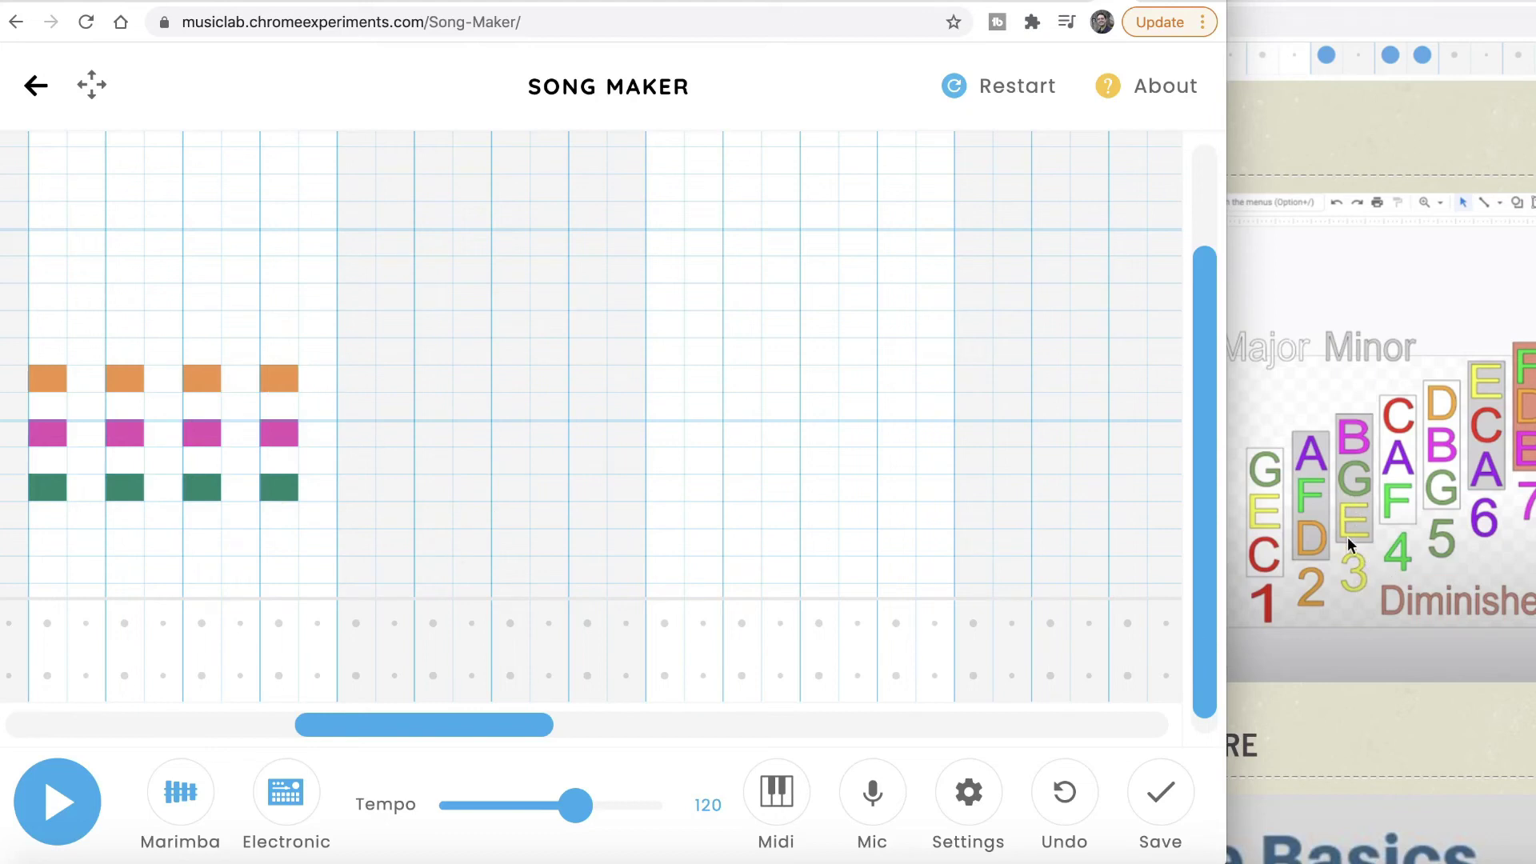
# Begin the second bar's magenta-green-yellow chords, removing one misplaced note
pyautogui.click(358, 516)
pyautogui.click(432, 515)
pyautogui.click(359, 516)
pyautogui.scroll(-1, 358, 520)
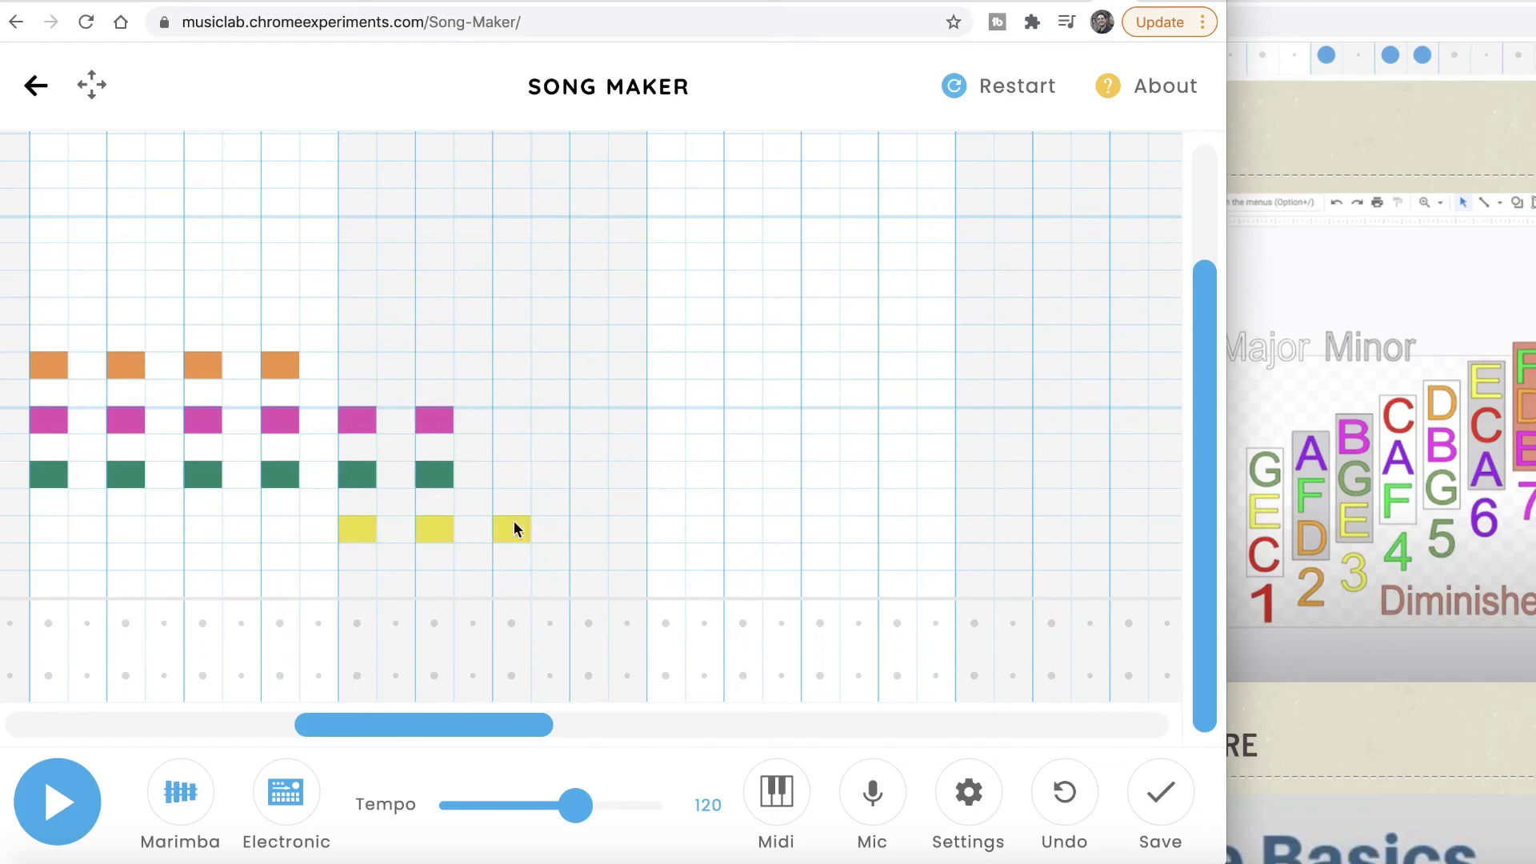
# Finish bar two, fill bar three with orange-green-purple chords, and add red-purple-green chords in bar four
pyautogui.click(577, 416)
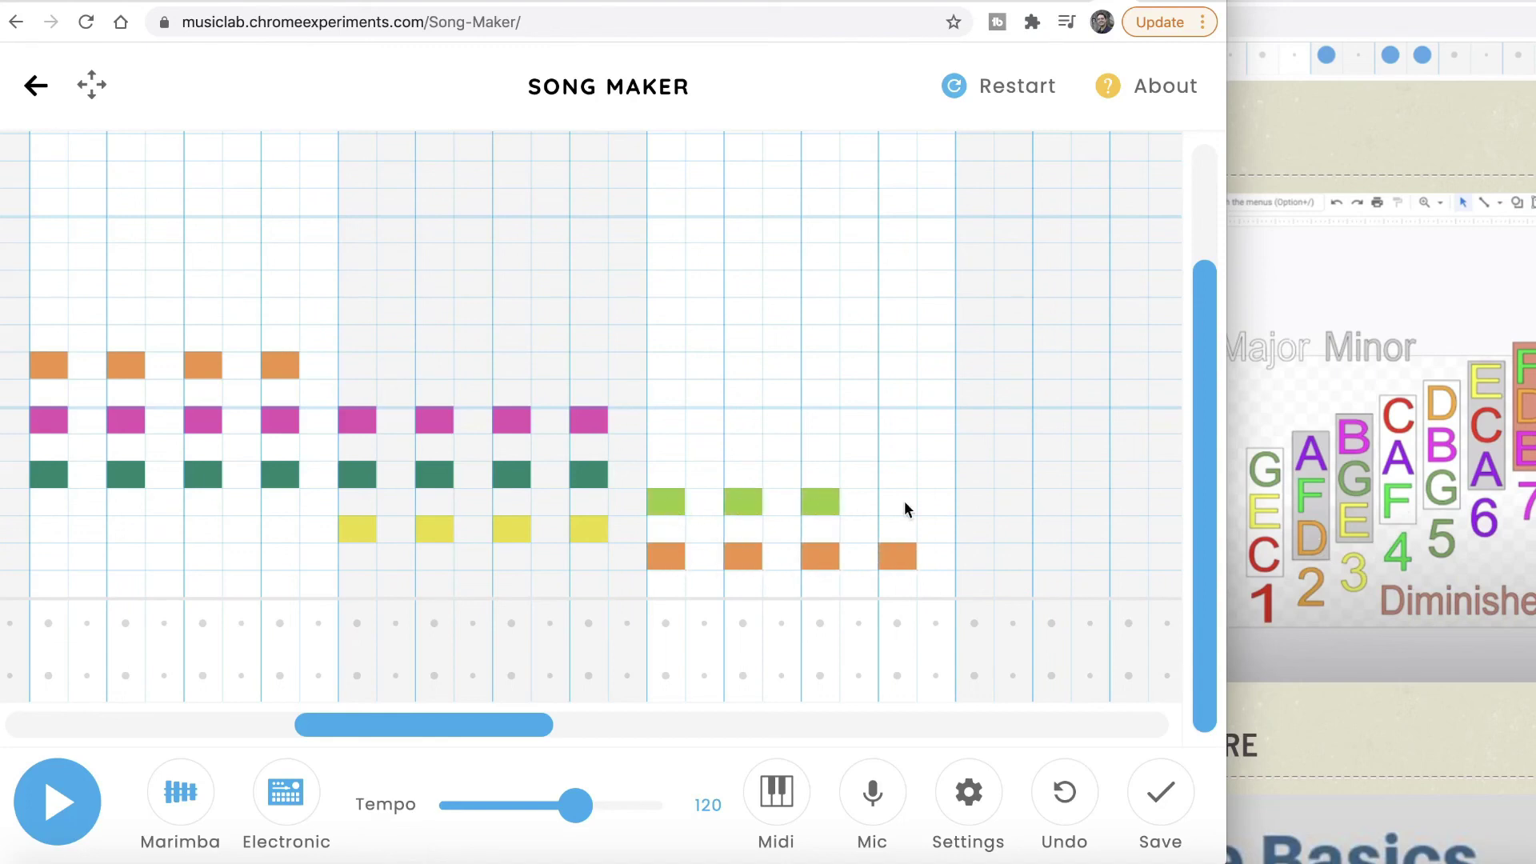
pyautogui.click(756, 447)
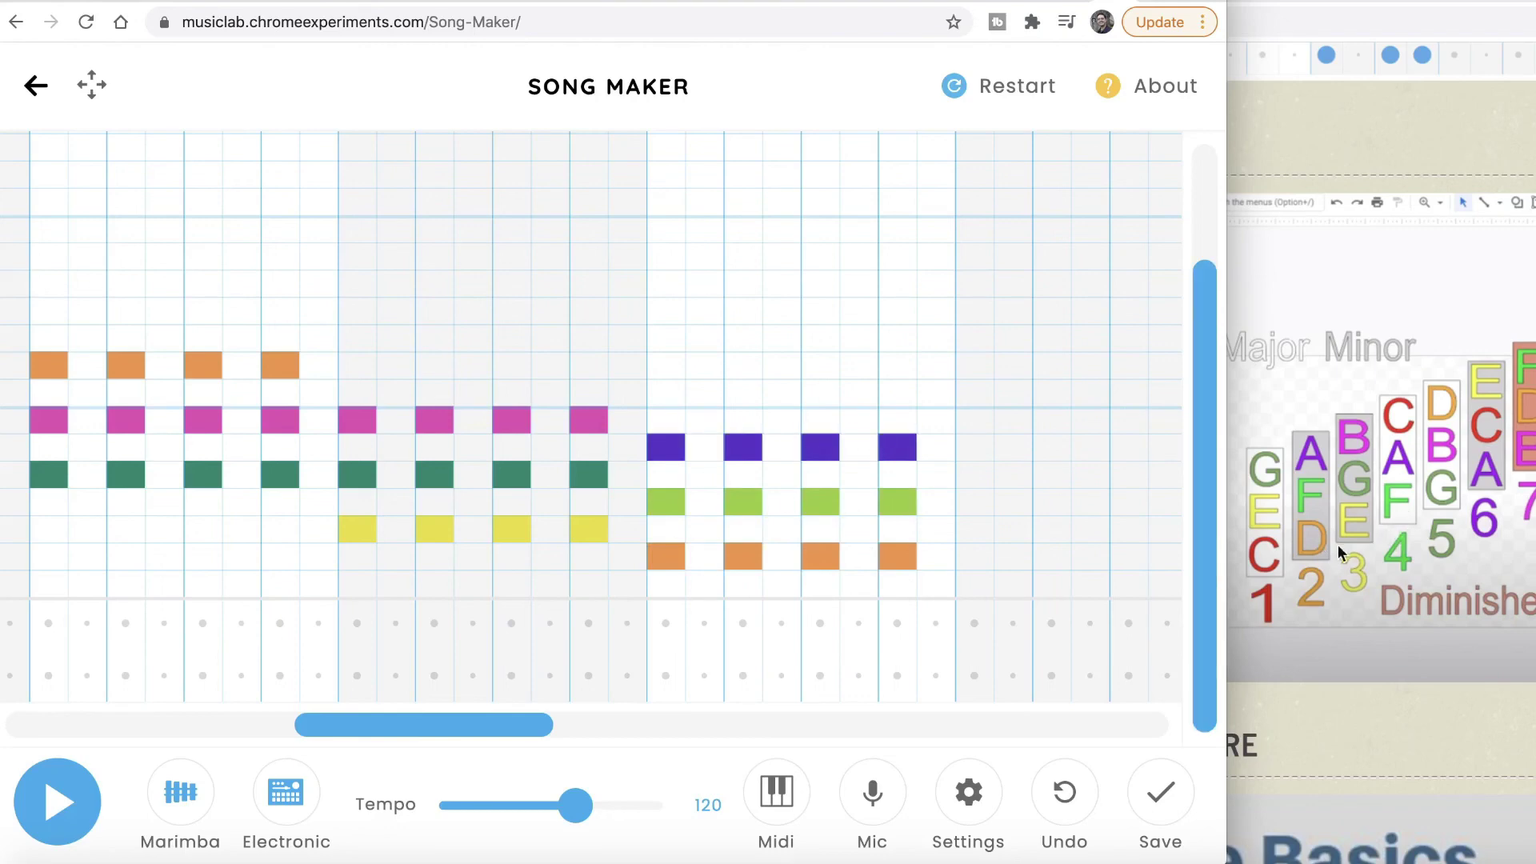
pyautogui.click(976, 438)
pyautogui.click(973, 389)
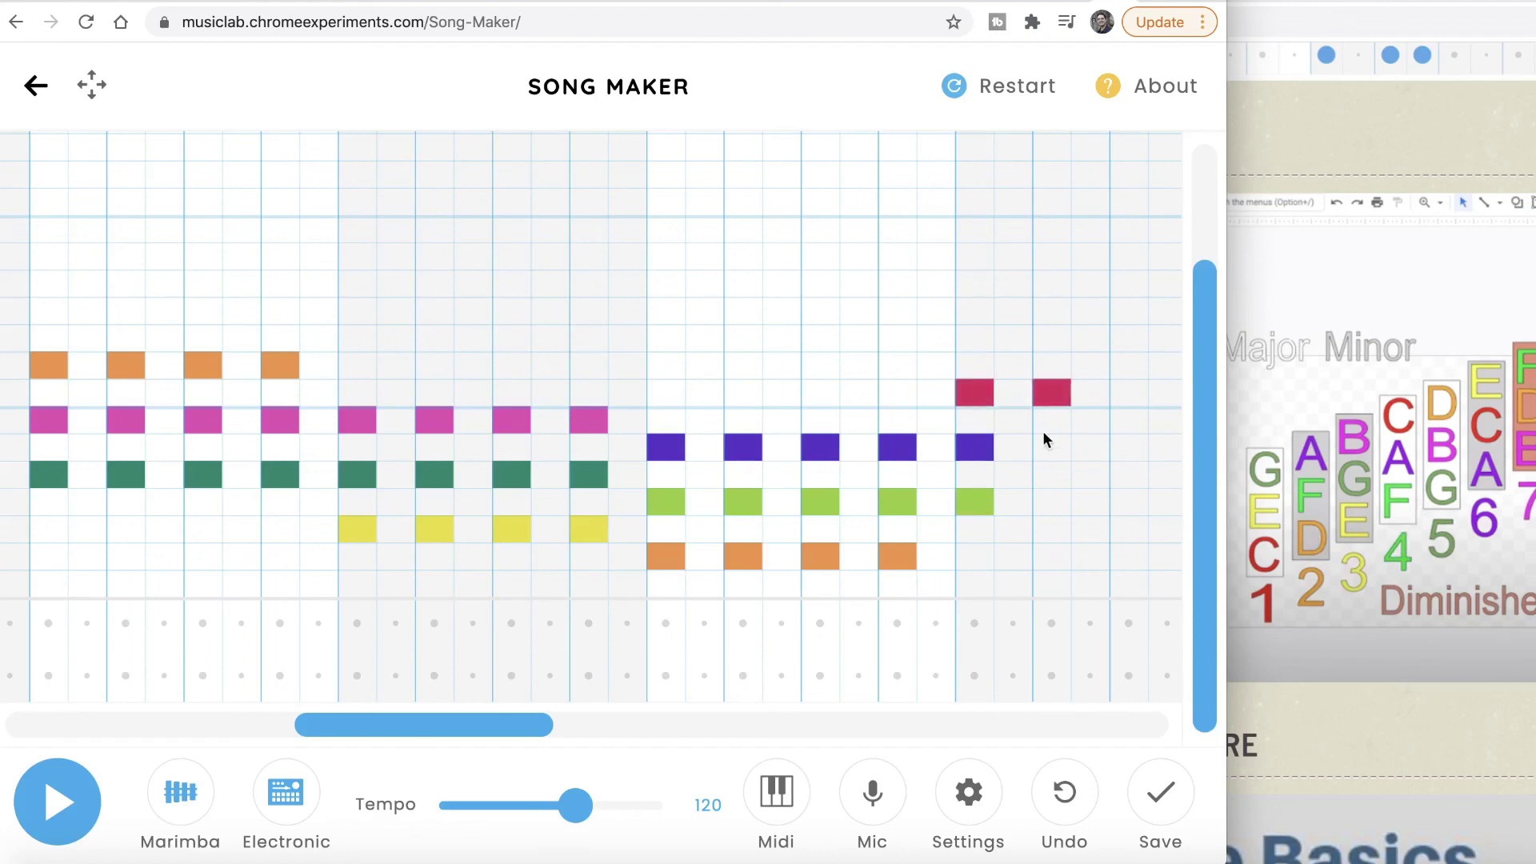
pyautogui.click(1046, 500)
pyautogui.click(1127, 445)
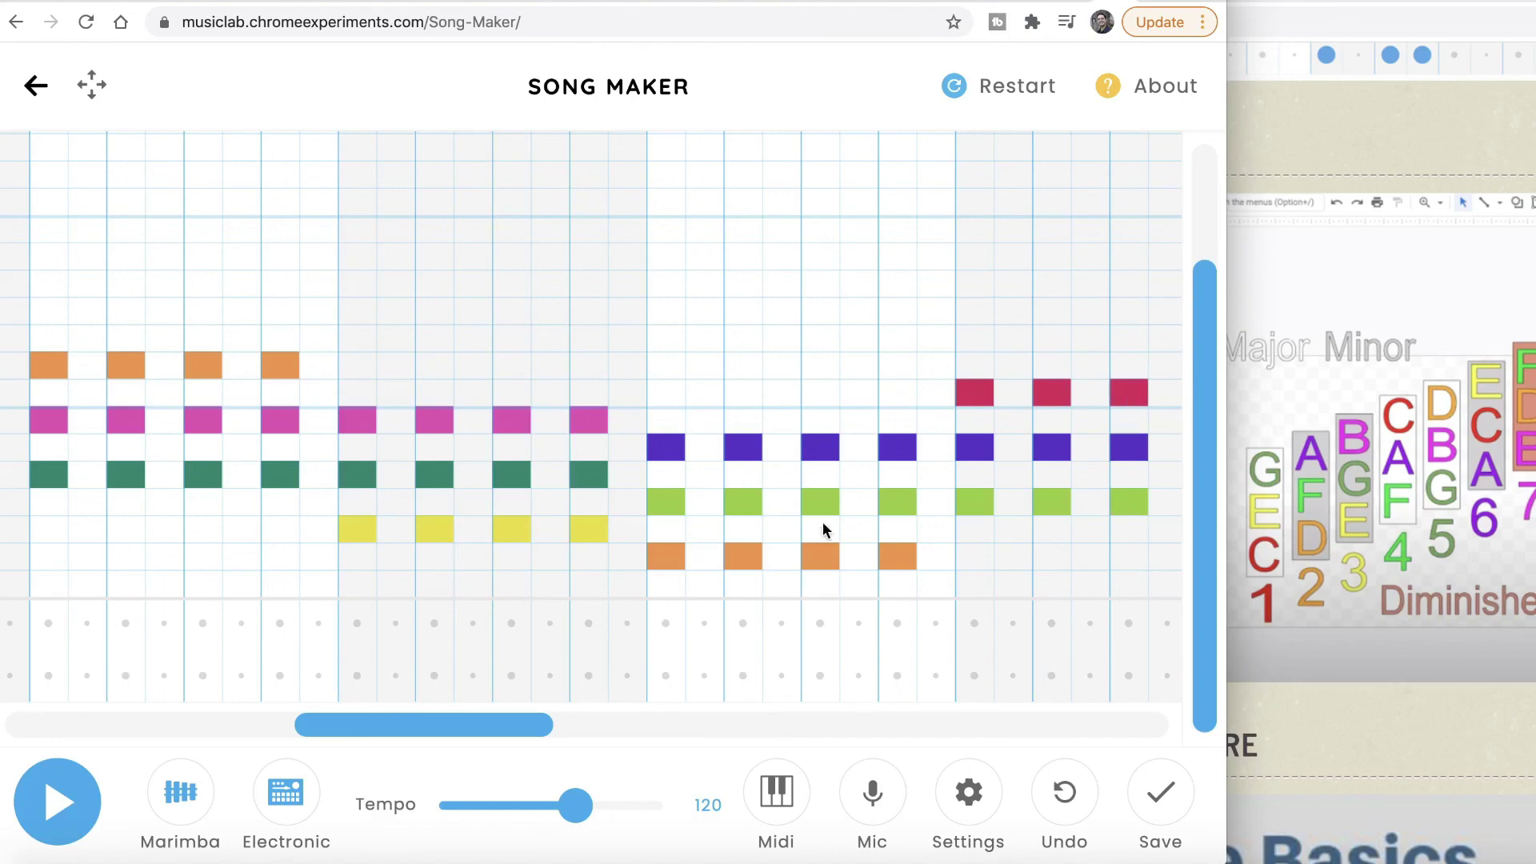
# Return to the first bar and play the song through the A section into the B chords
pyautogui.moveTo(387, 725); pyautogui.dragTo(93, 725)
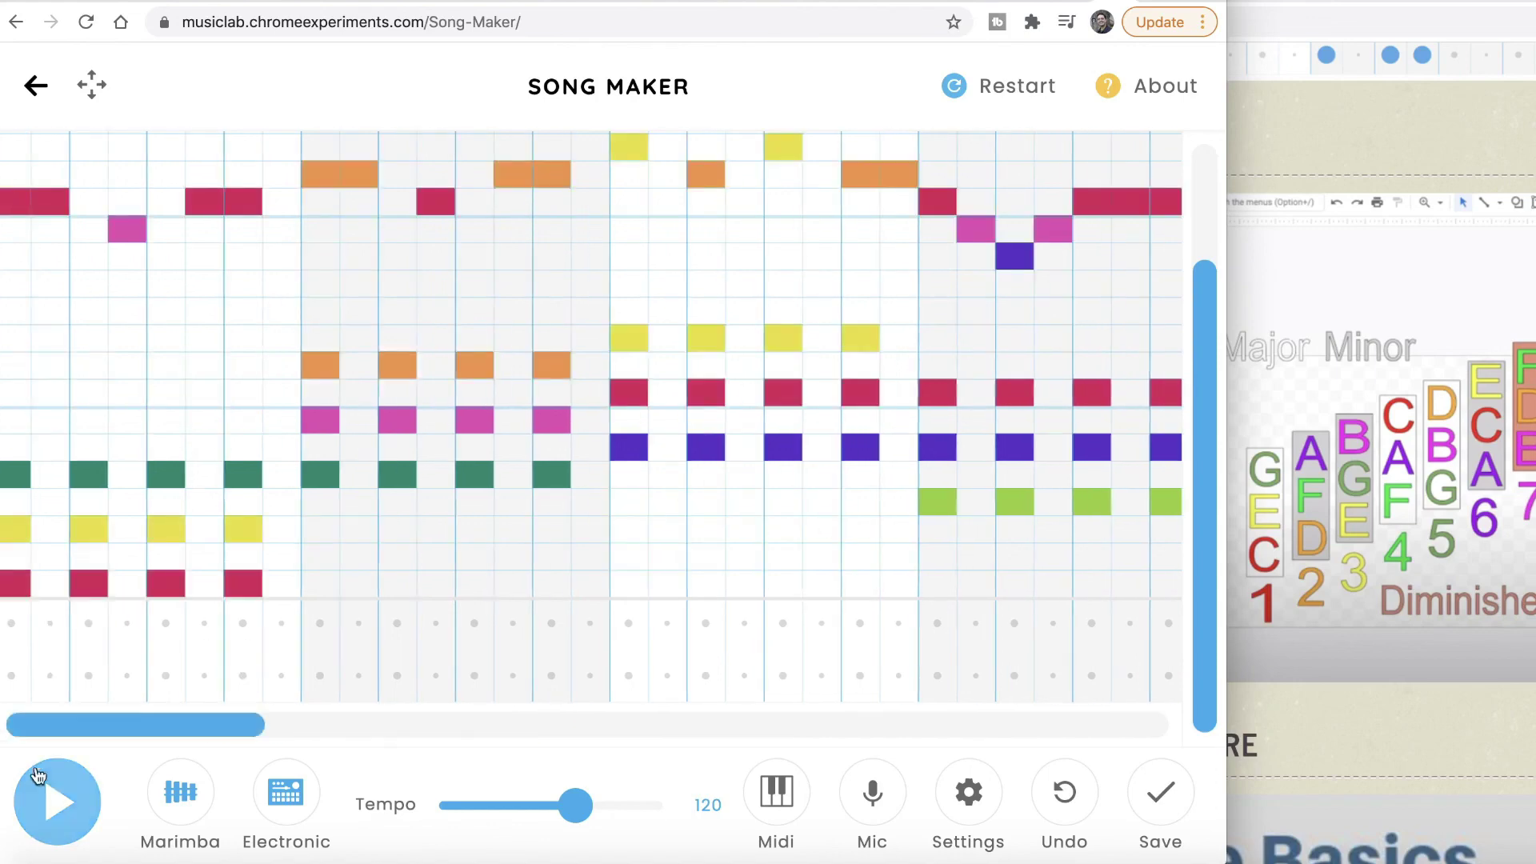
pyautogui.click(58, 802)
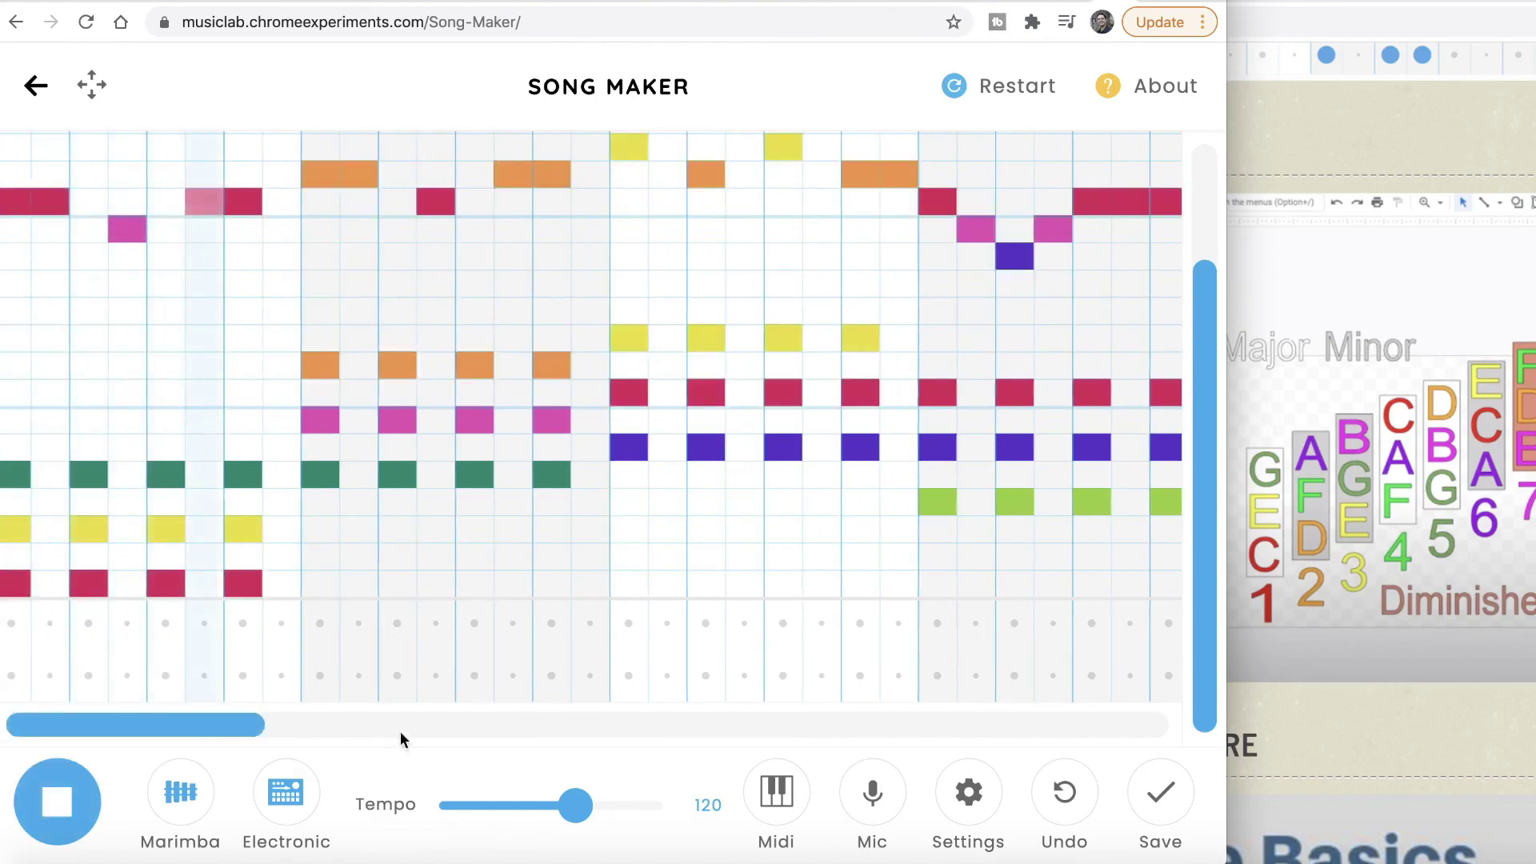
pyautogui.scroll(1, 574, 592)
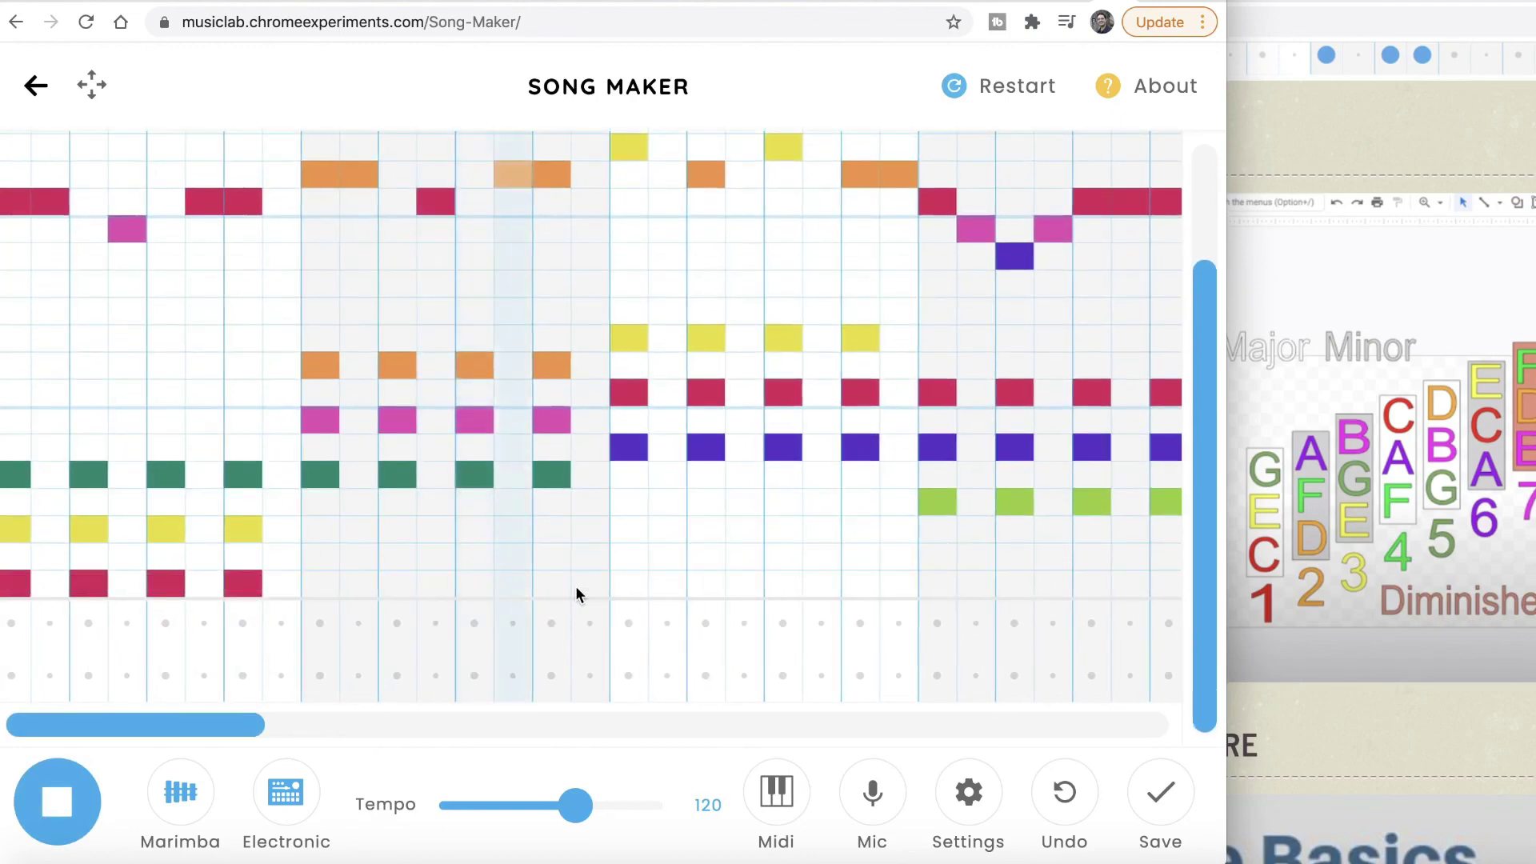
pyautogui.scroll(1, 578, 594)
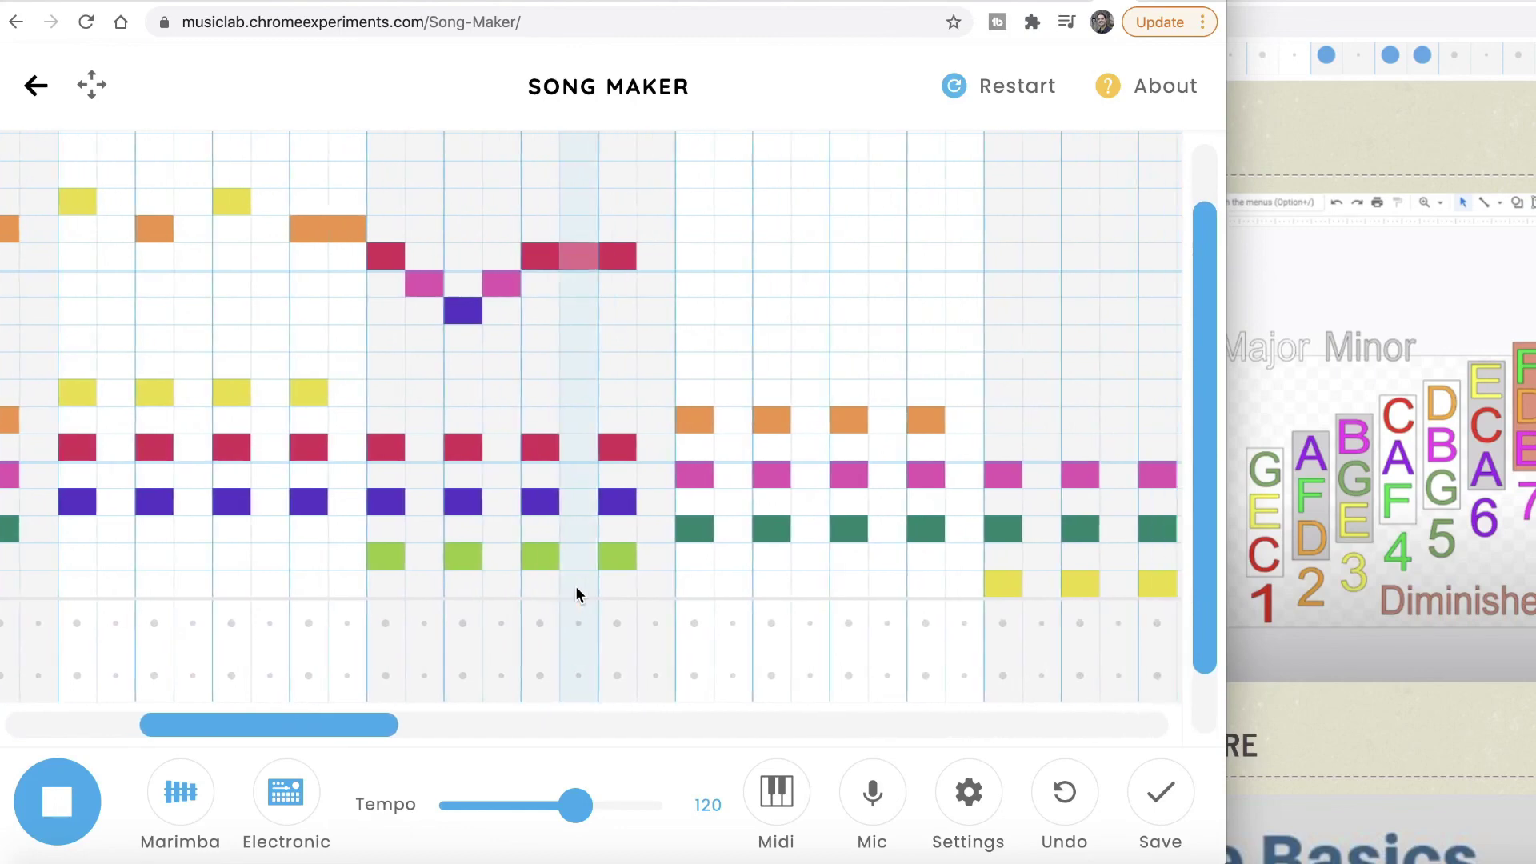
pyautogui.scroll(-2, 724, 583)
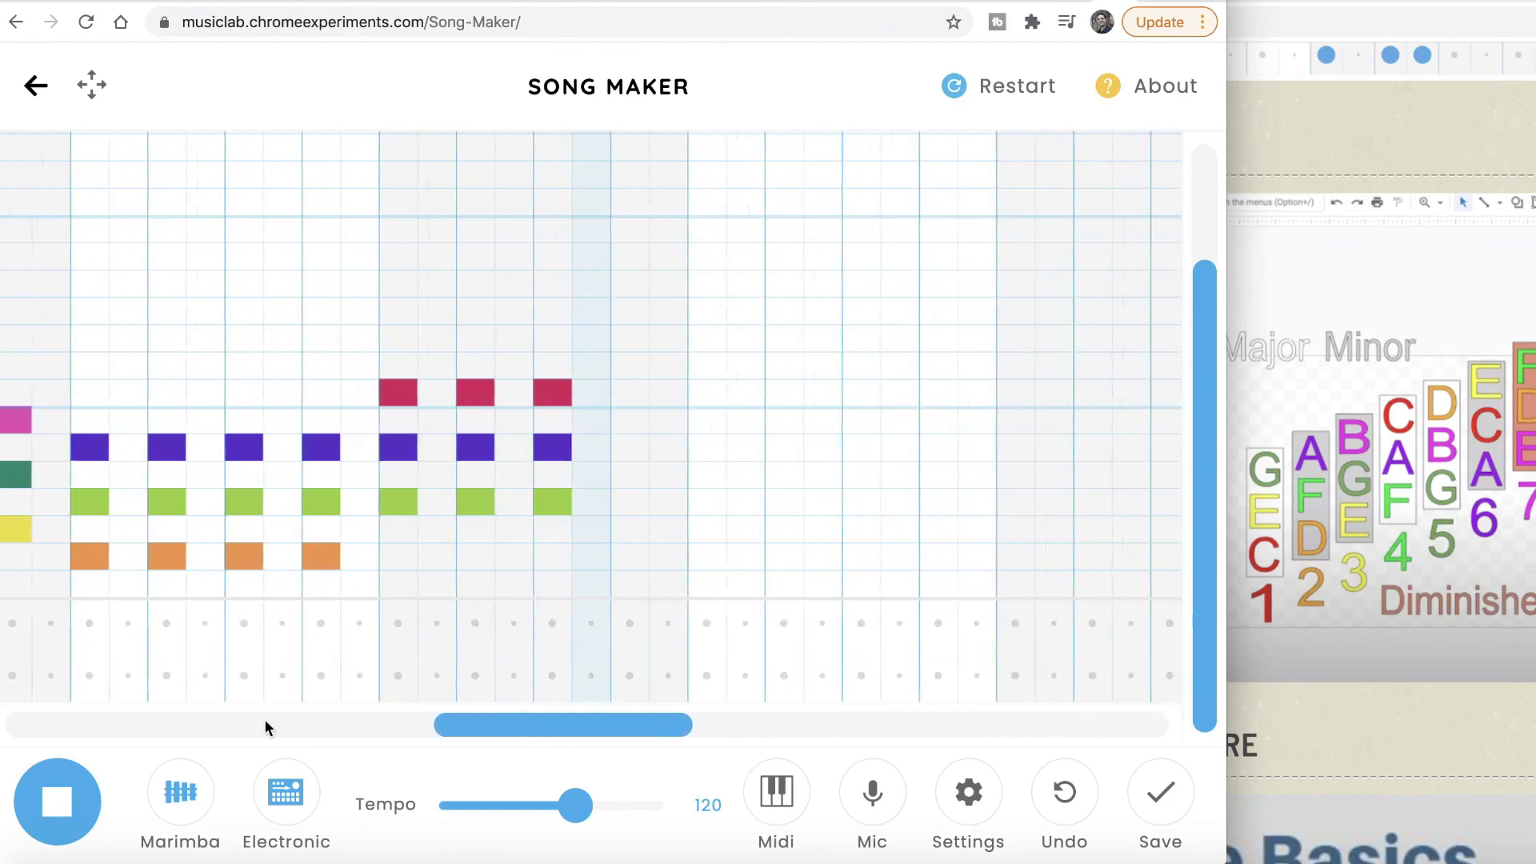
# Stop playback and review the grid, confirming four B-section chord bars follow the A section
pyautogui.click(82, 807)
pyautogui.hscroll(-5, 502, 568)
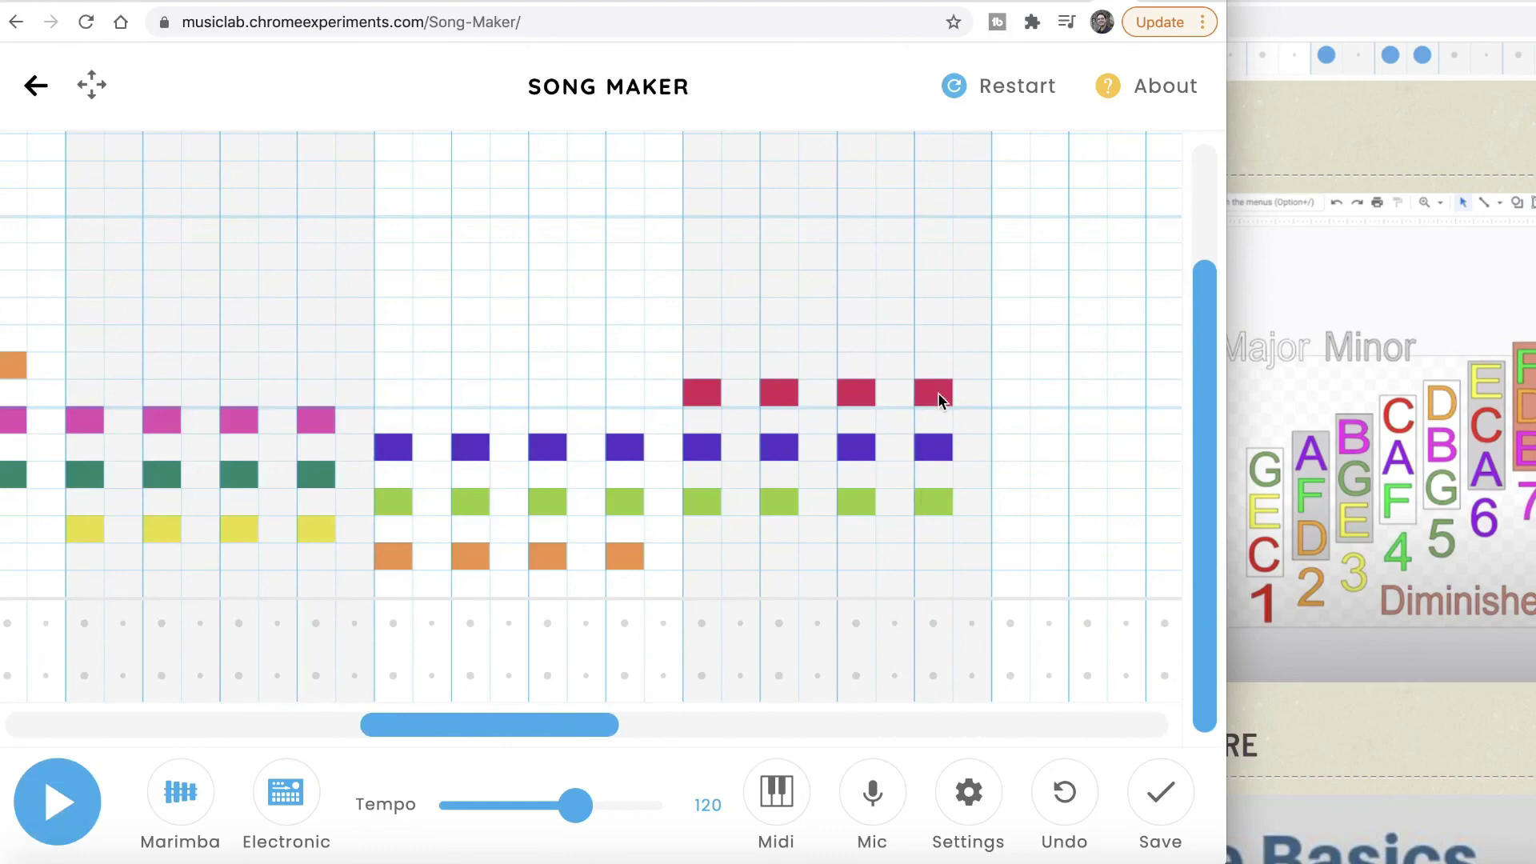
pyautogui.hscroll(-8, 364, 492)
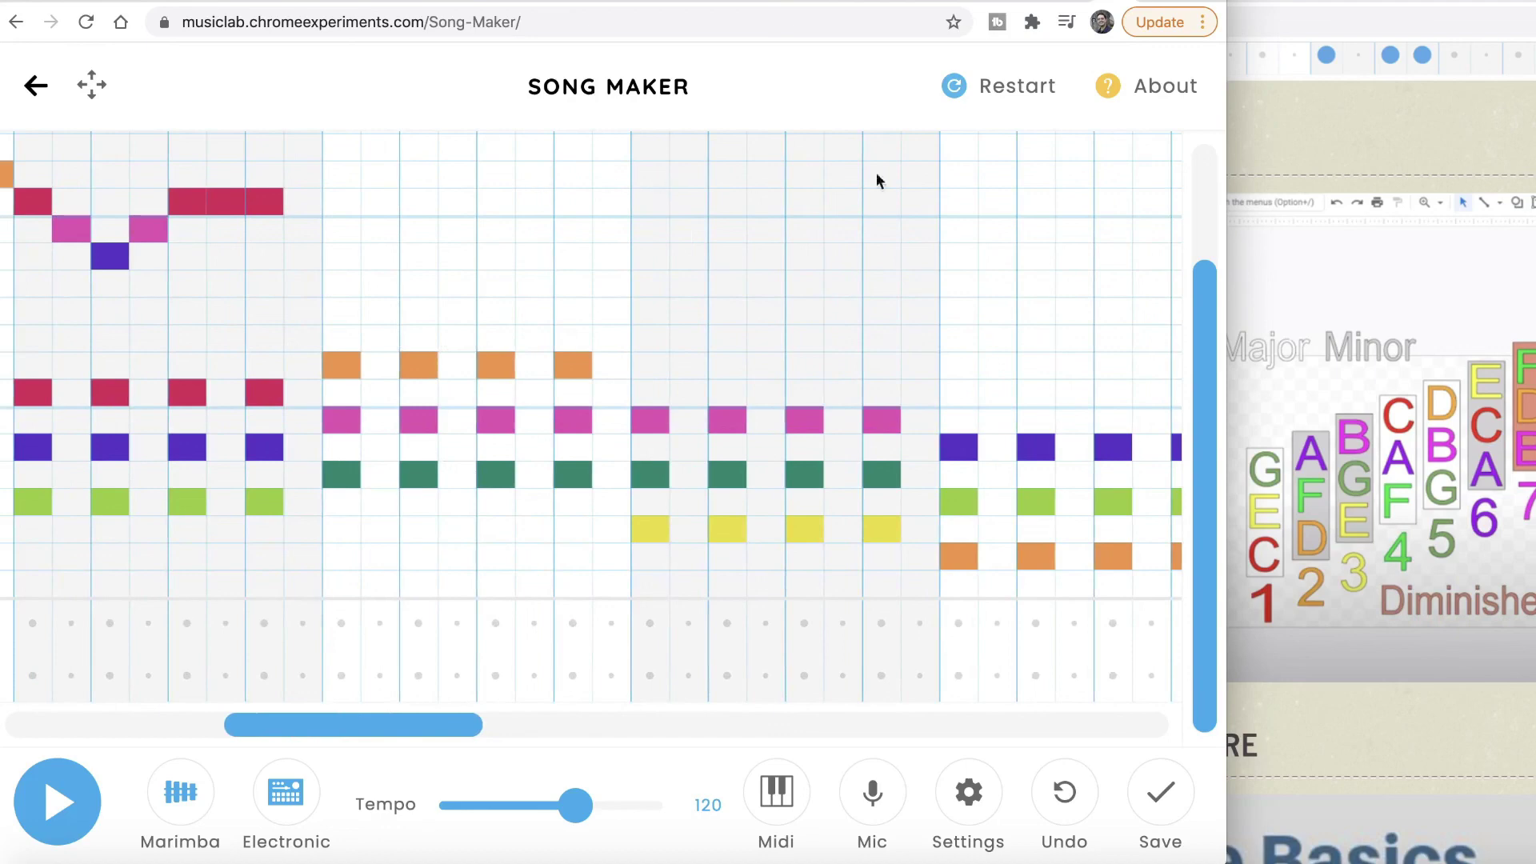
pyautogui.hscroll(5, 1022, 189)
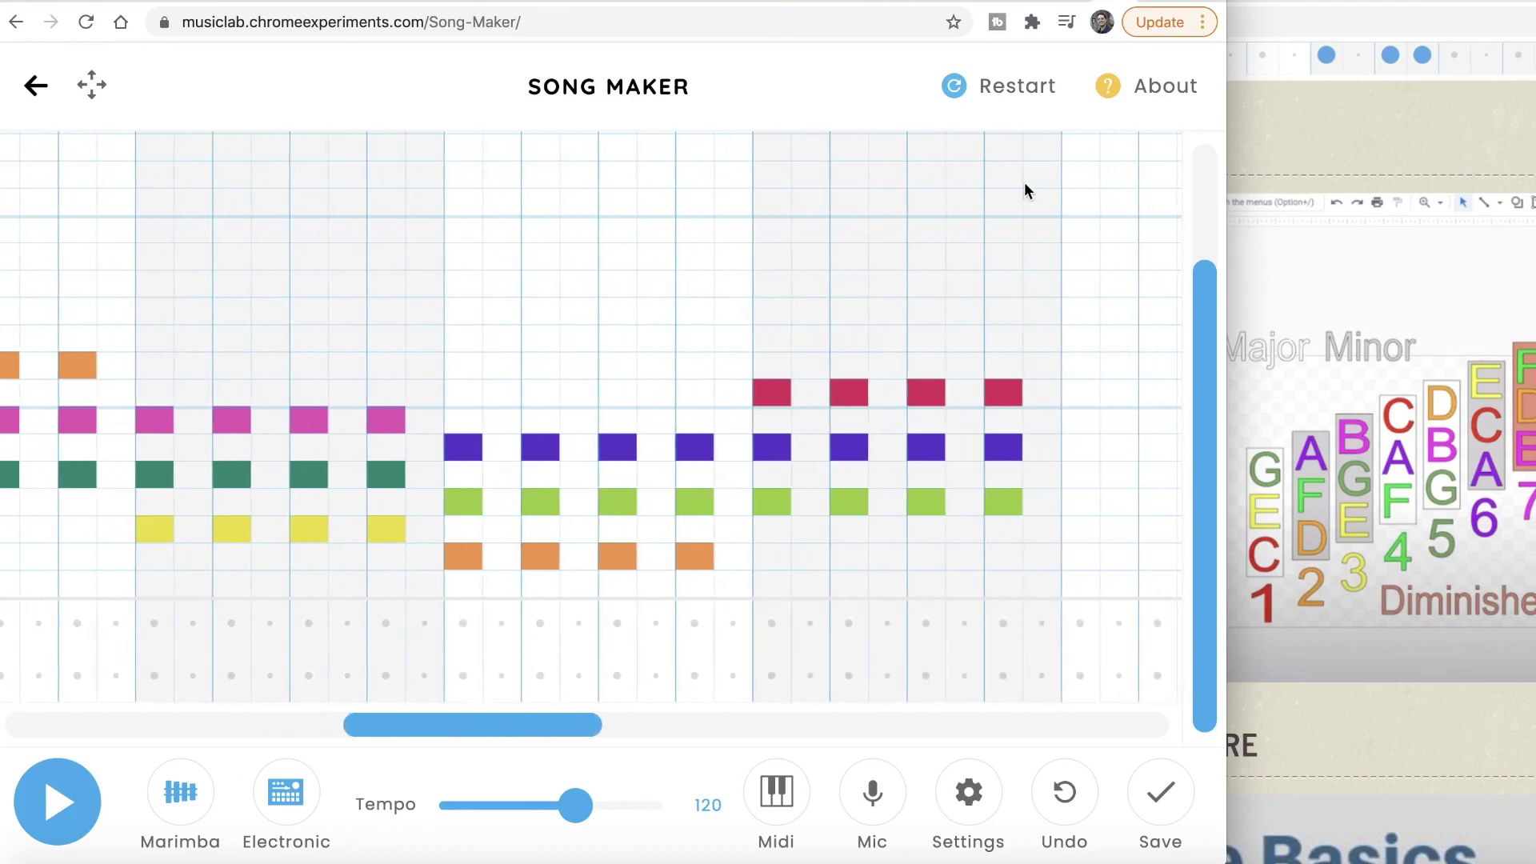
pyautogui.hscroll(7, 1024, 189)
pyautogui.hscroll(-15, 523, 373)
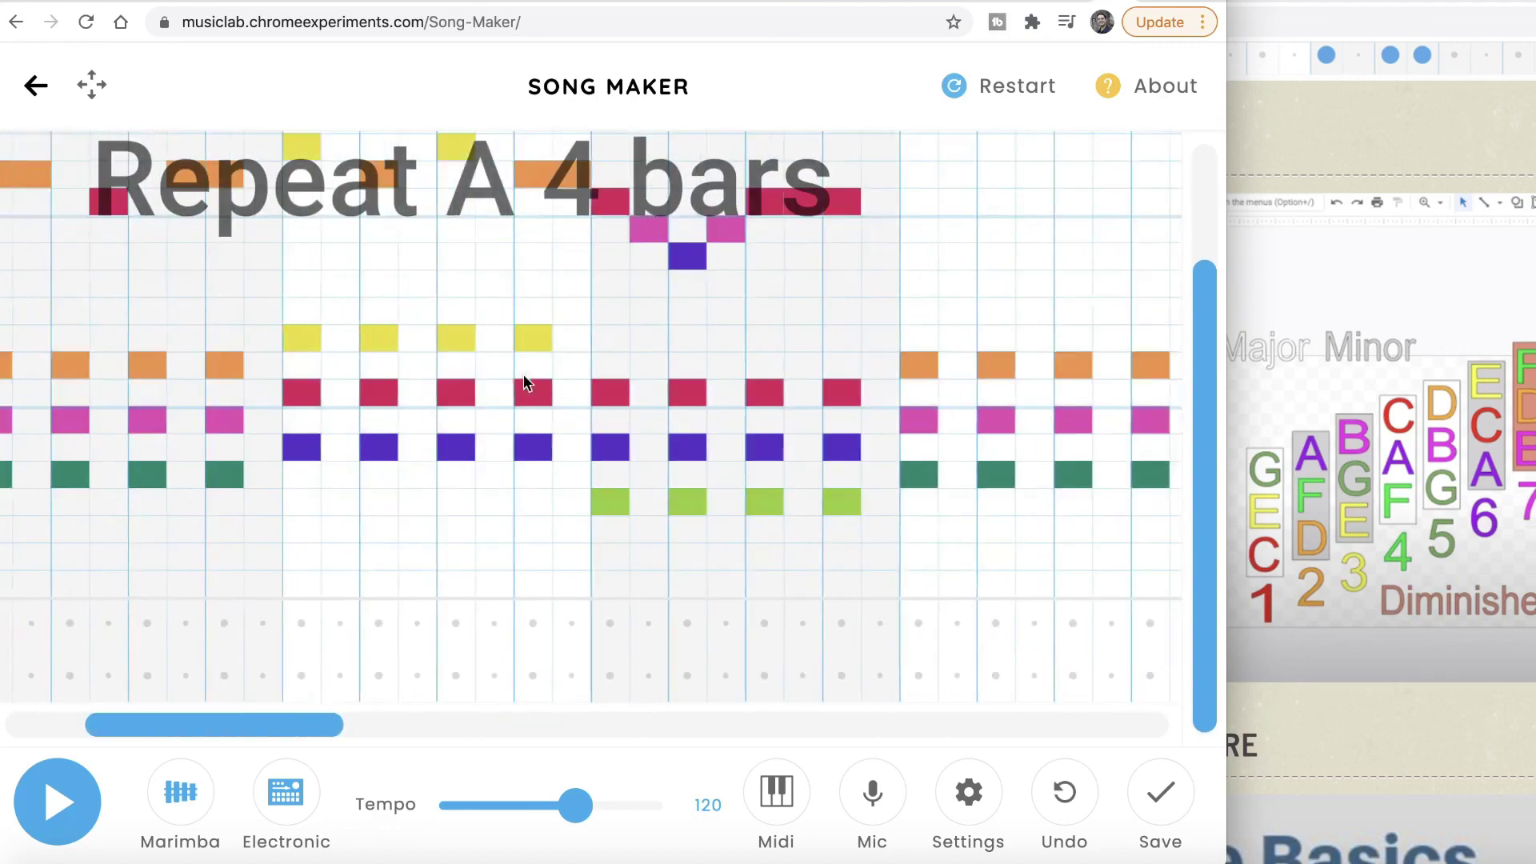
pyautogui.hscroll(8, 775, 488)
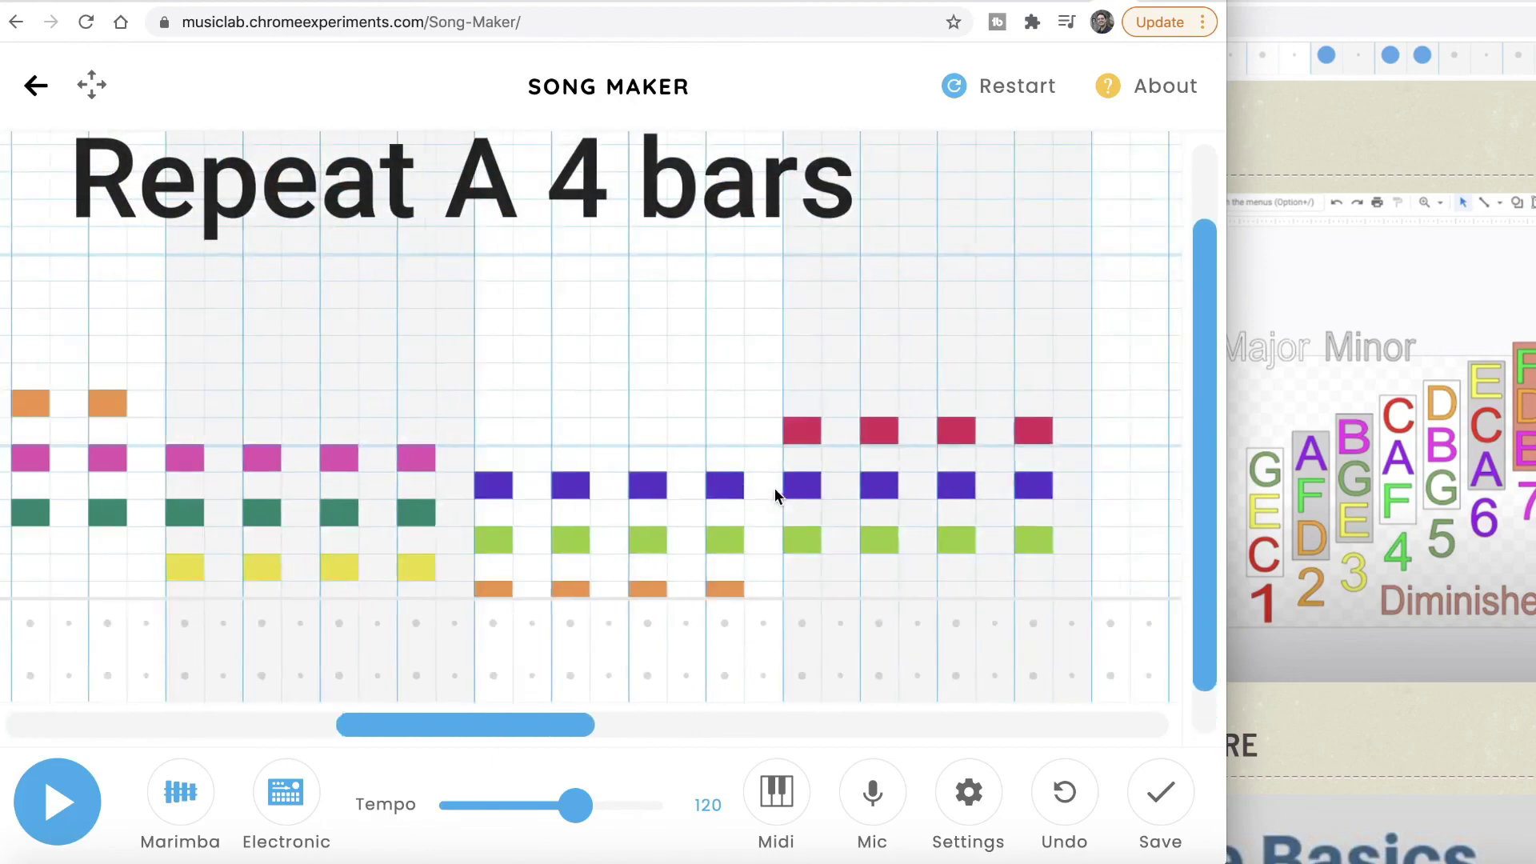
pyautogui.hscroll(10, 805, 412)
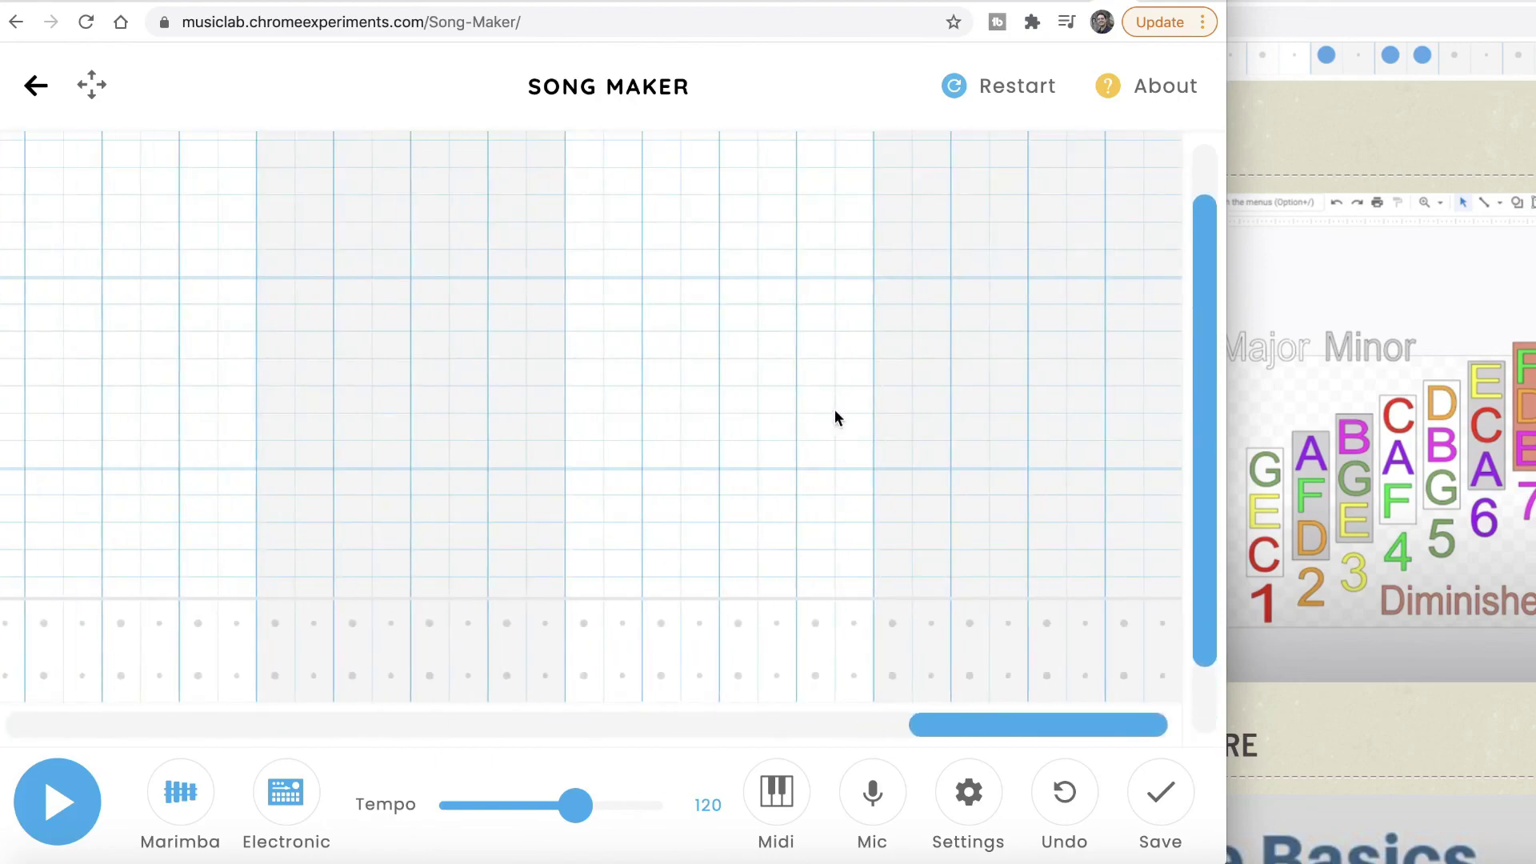
pyautogui.hscroll(-20, 833, 409)
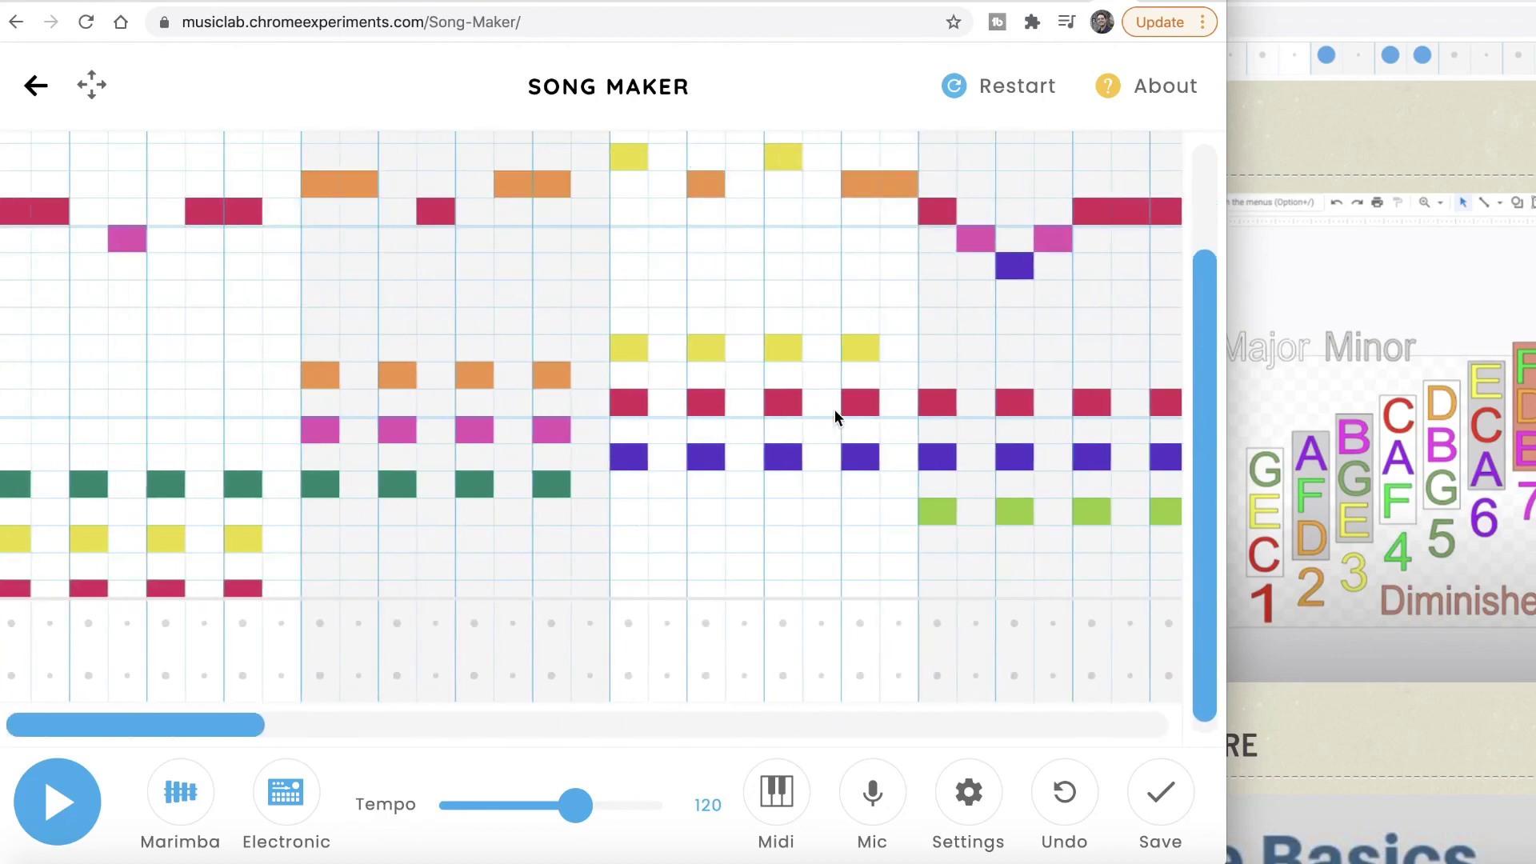
pyautogui.scroll(-1, 834, 410)
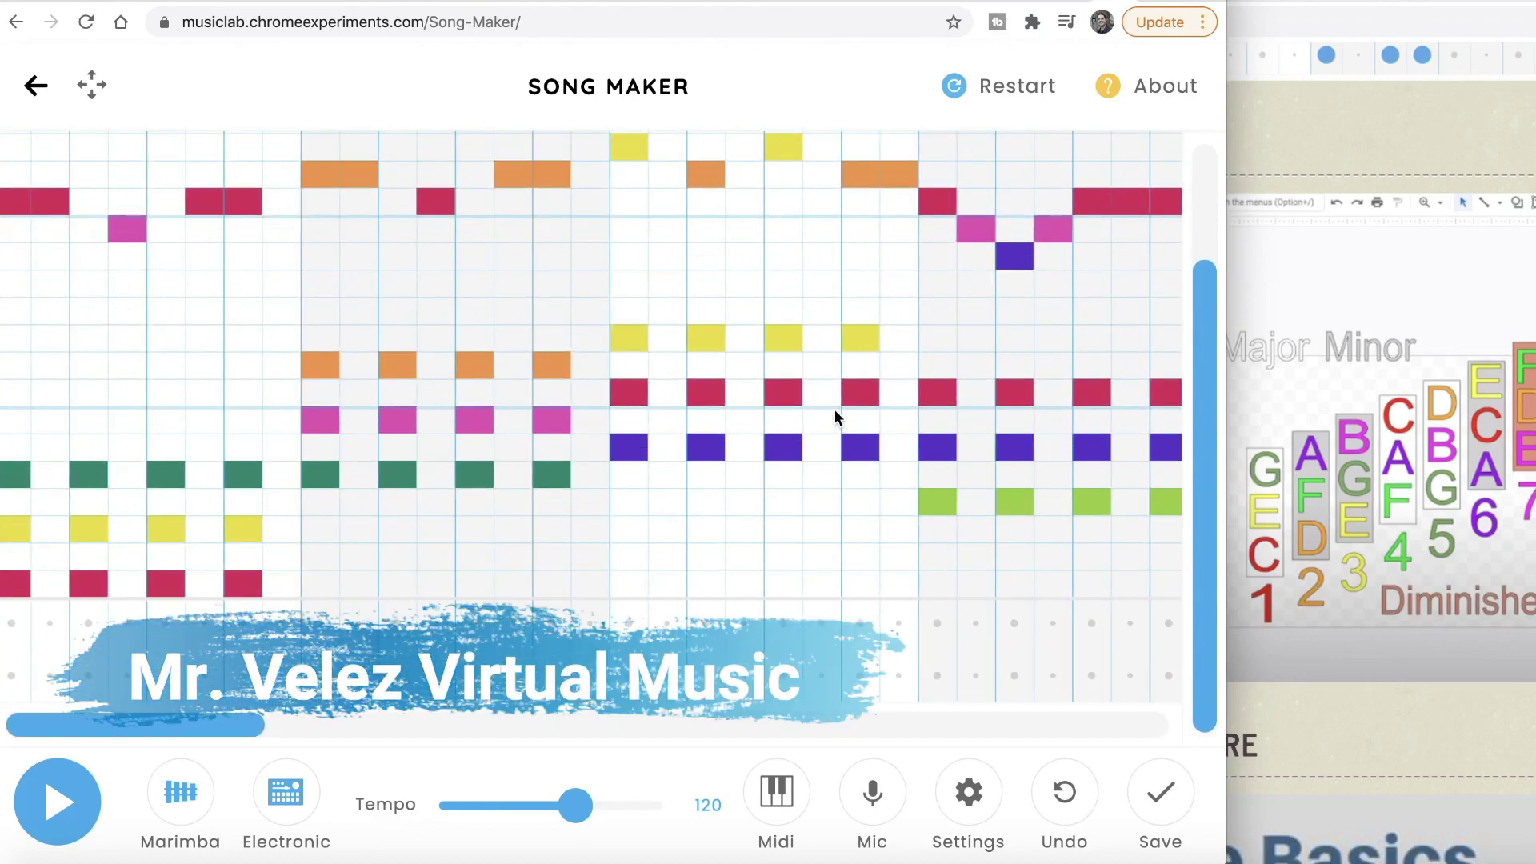